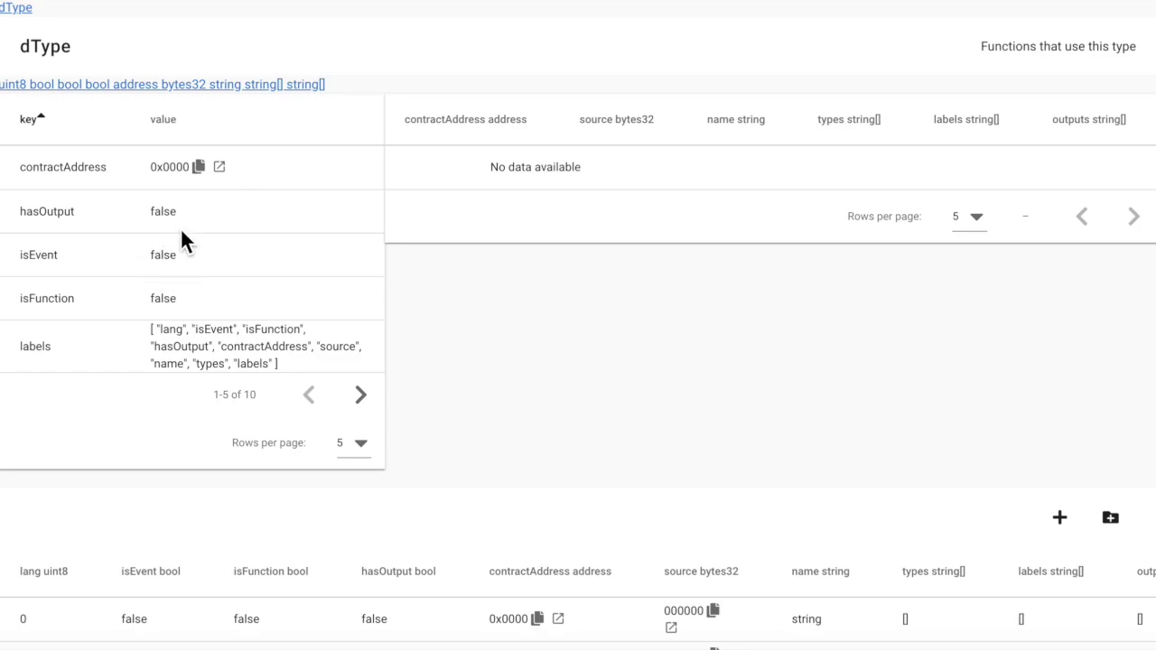
Go to dType's second property page (lang, name, outputs, source, types) and scroll to the registered types.
click(362, 394)
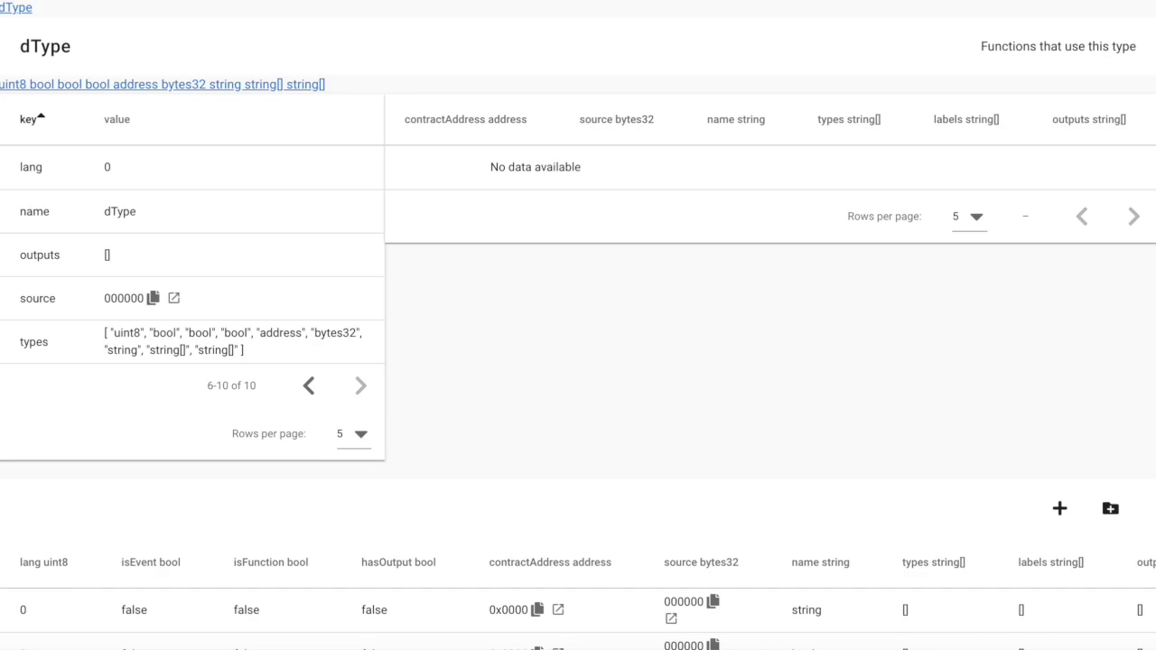
scroll(685, 423, down, 3)
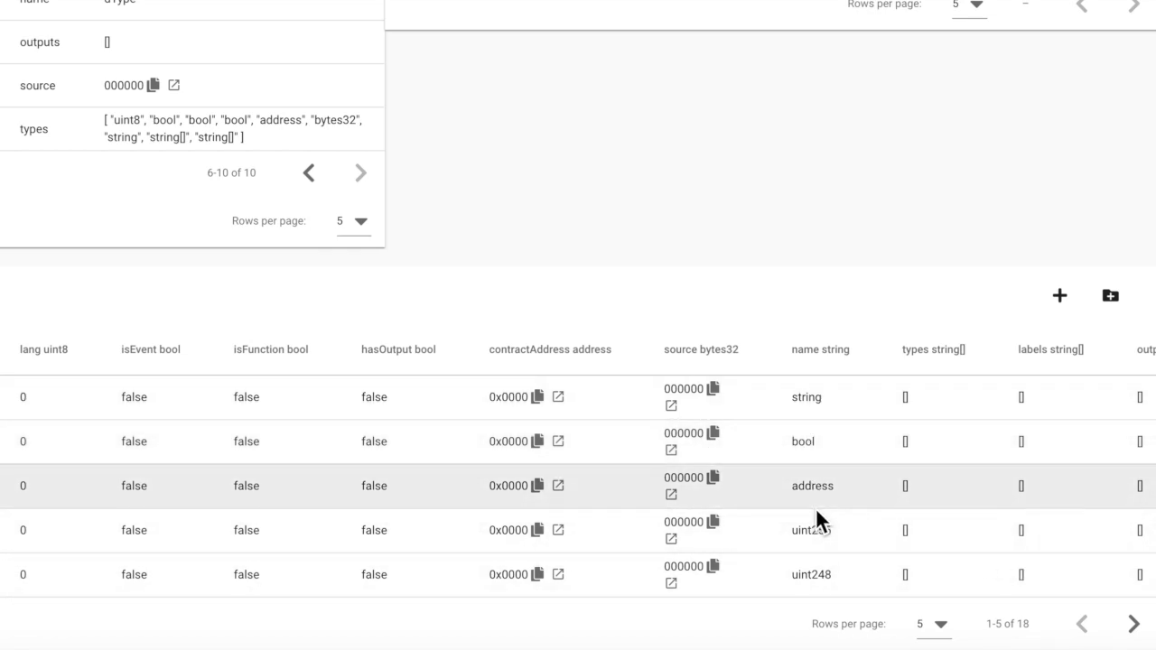
Page the registered types to entries 11–15 and open the TypeA type's page.
click(1135, 625)
click(1136, 626)
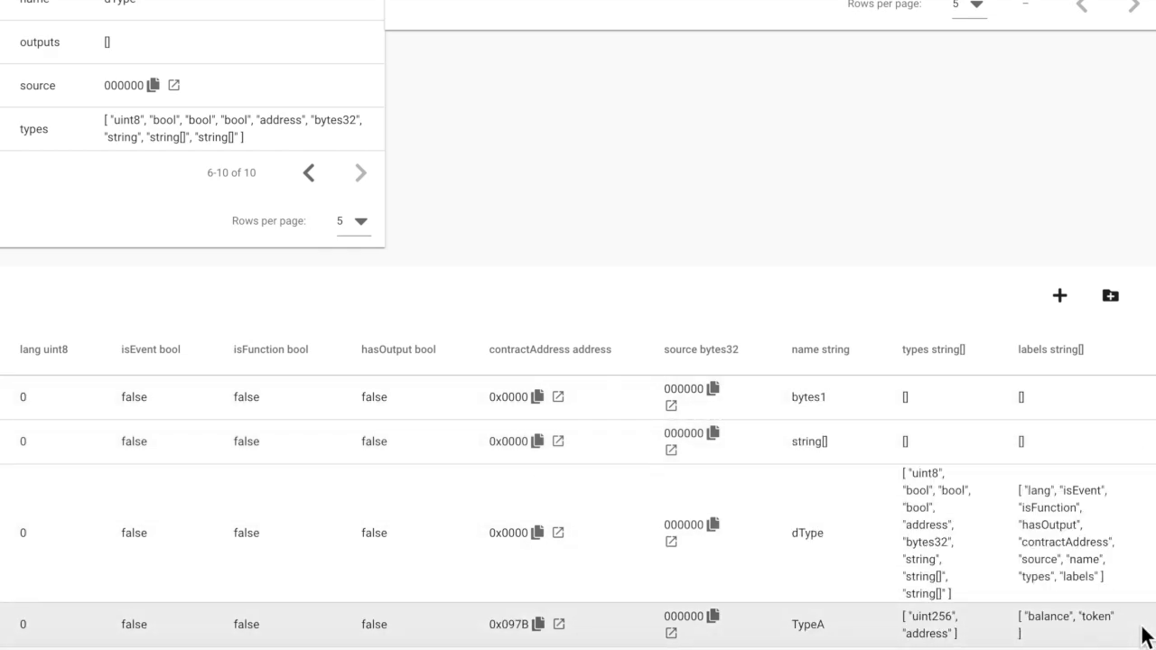
scroll(991, 492, down, 1)
scroll(931, 524, right, 5)
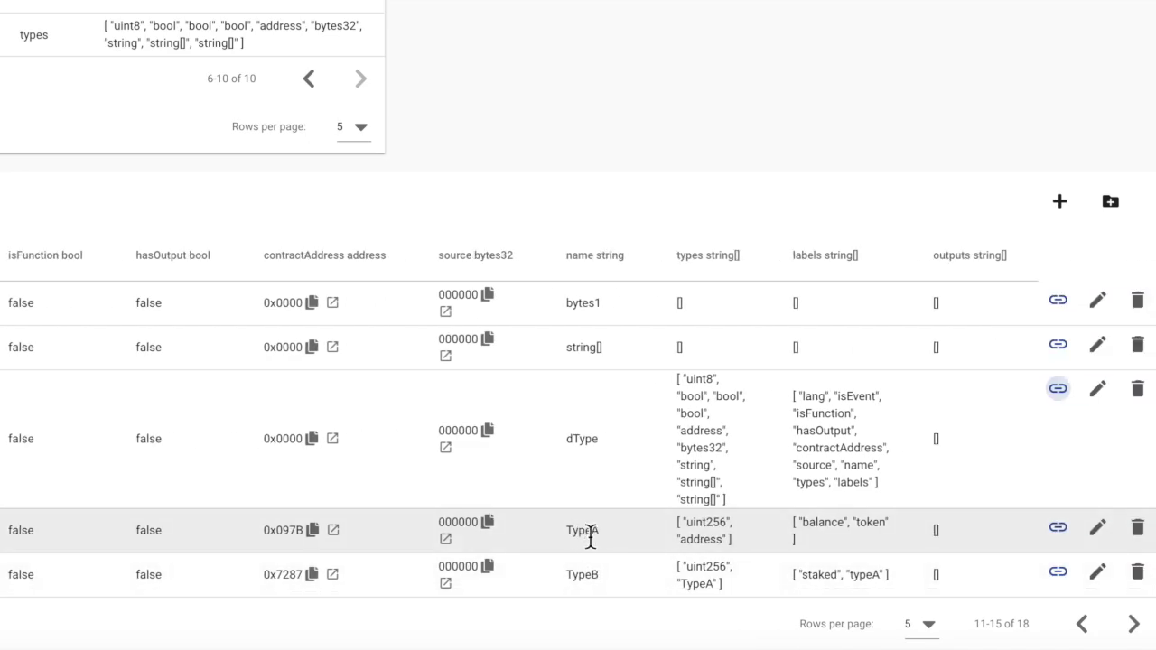
click(1067, 537)
Return TypeA's properties to their first page, showing the balance and token labels.
scroll(1045, 529, down, 2)
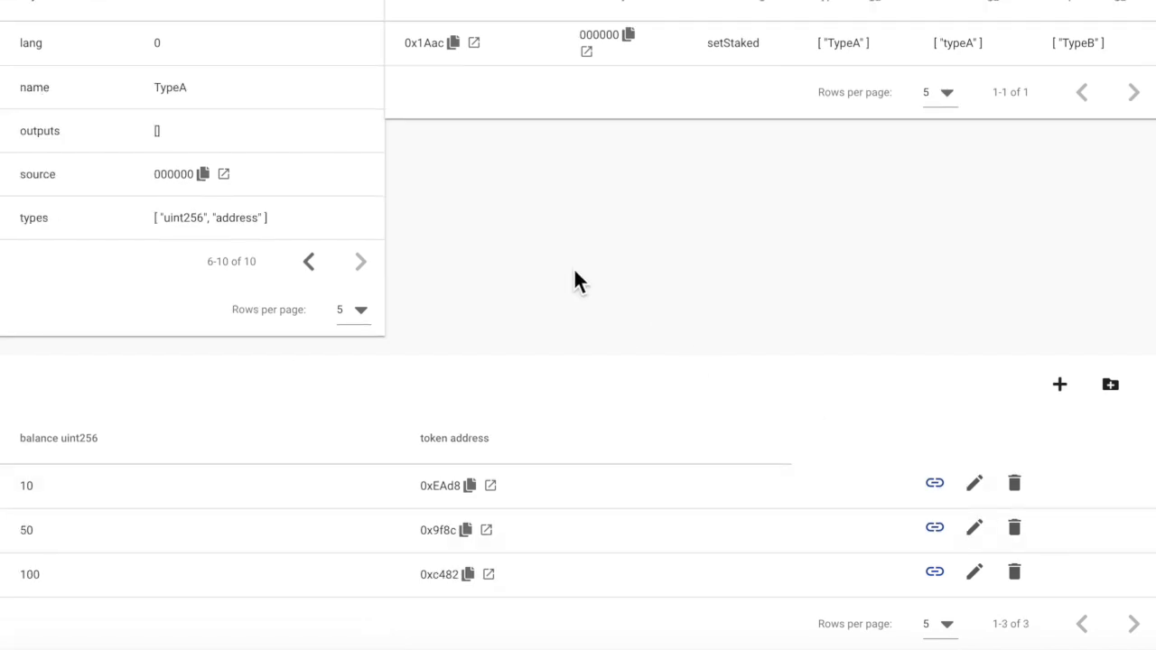
scroll(362, 262, up, 3)
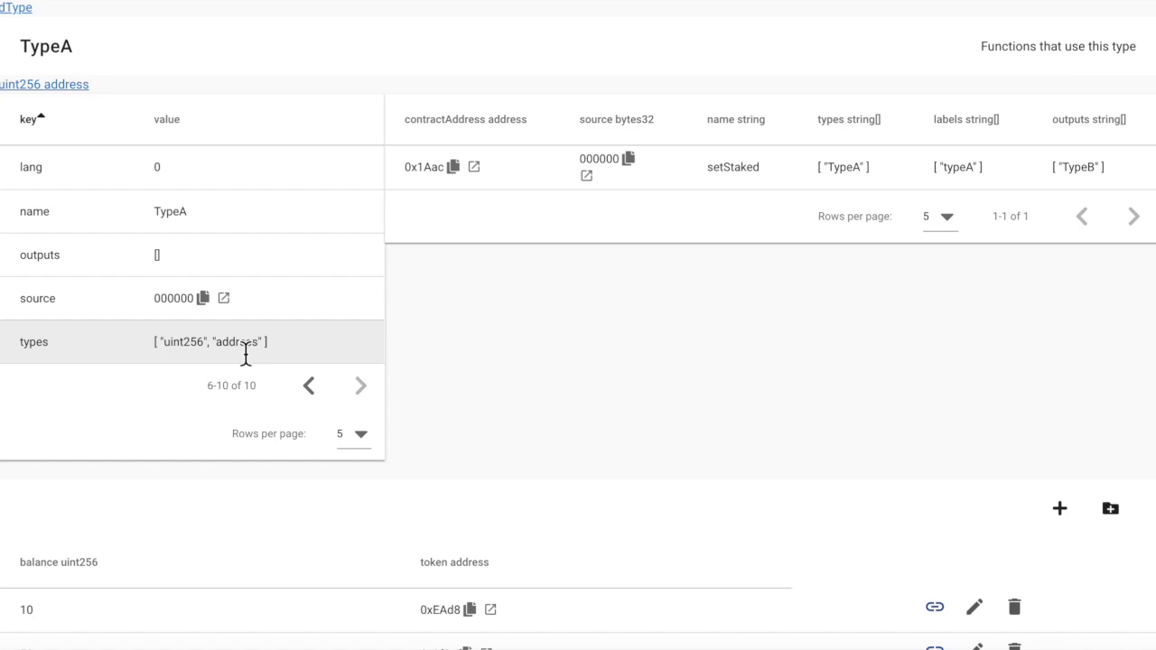
click(309, 388)
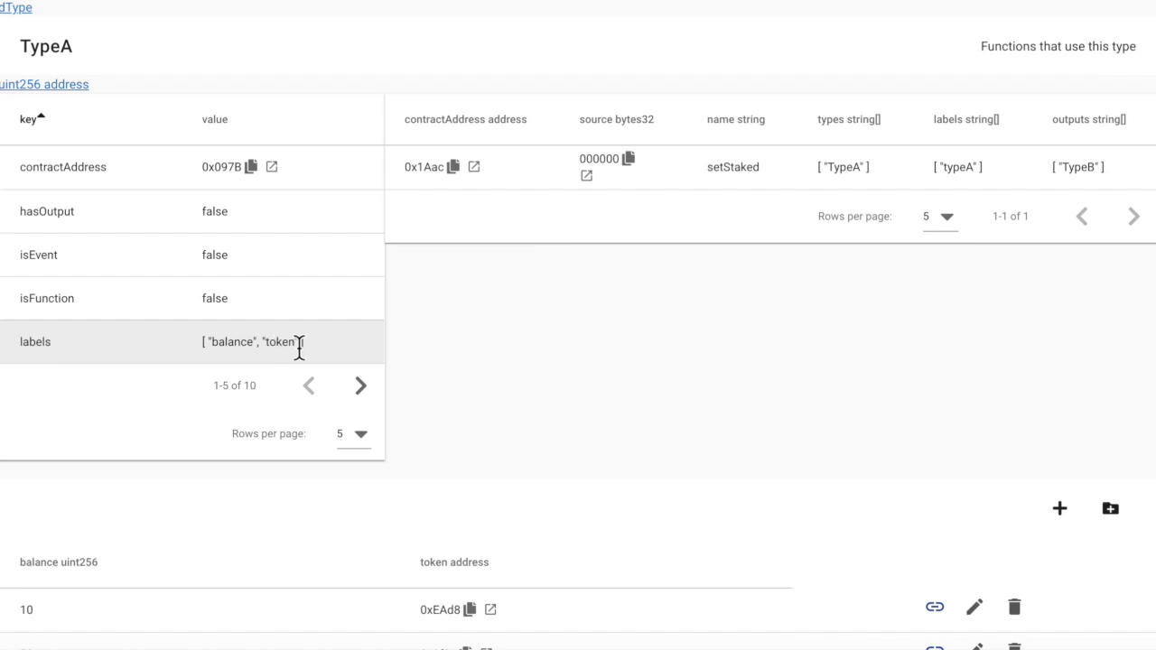
scroll(583, 379, down, 2)
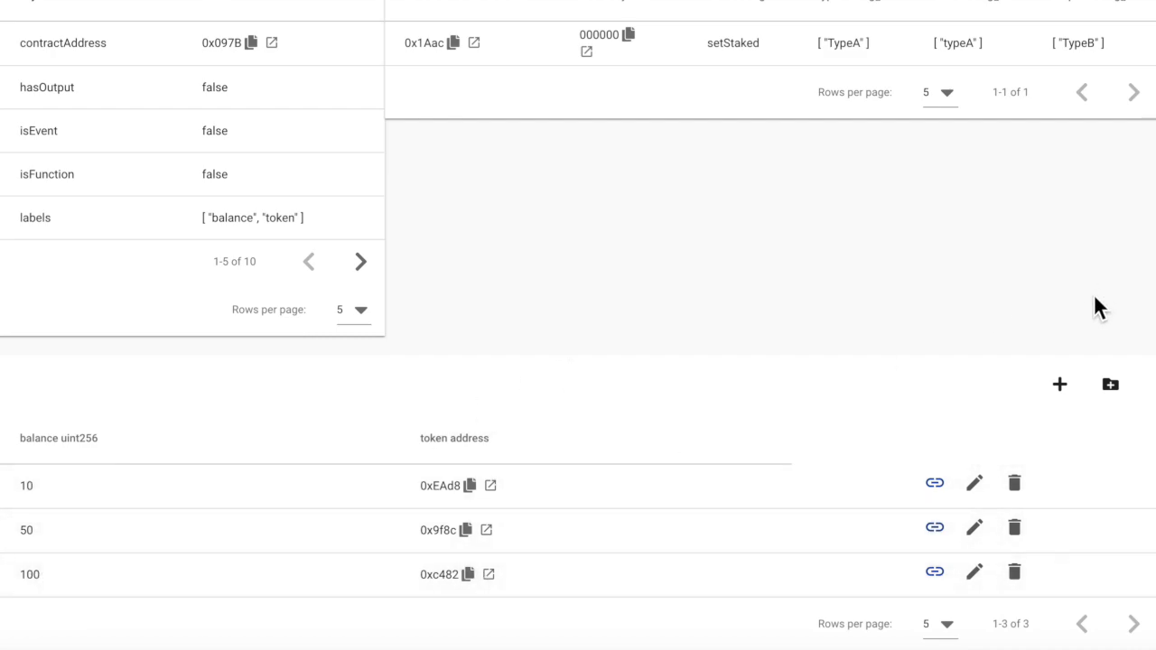
Create a TypeA record with a pasted token address and balance 200, and save it.
click(1061, 385)
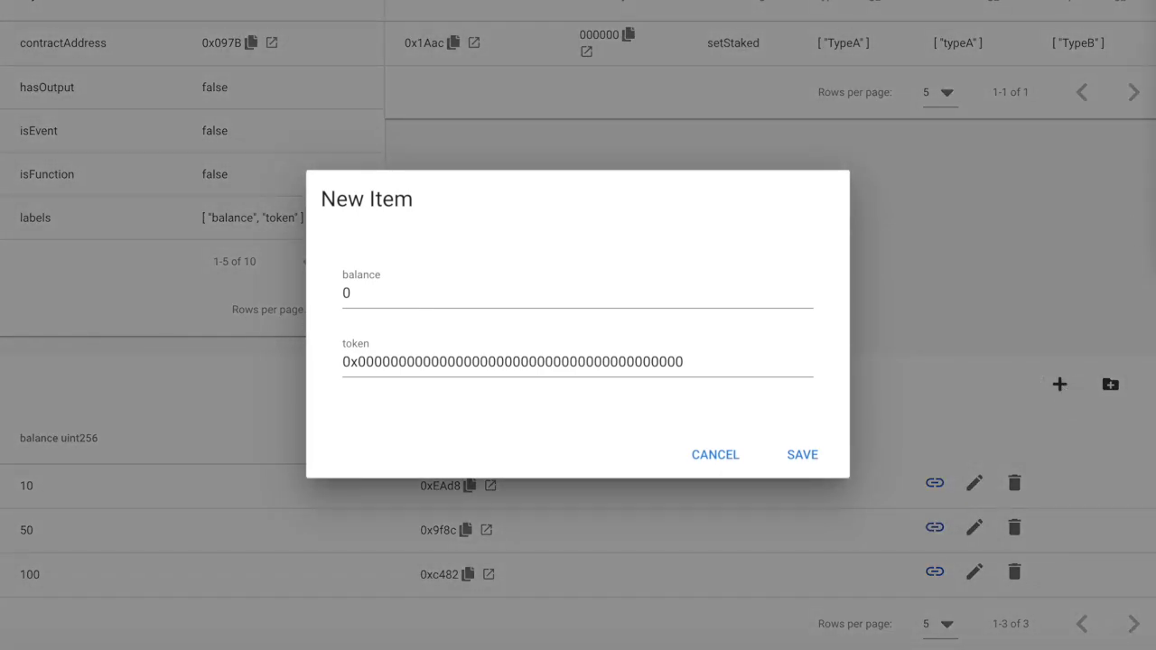
double_click(614, 361)
key(ctrl+v)
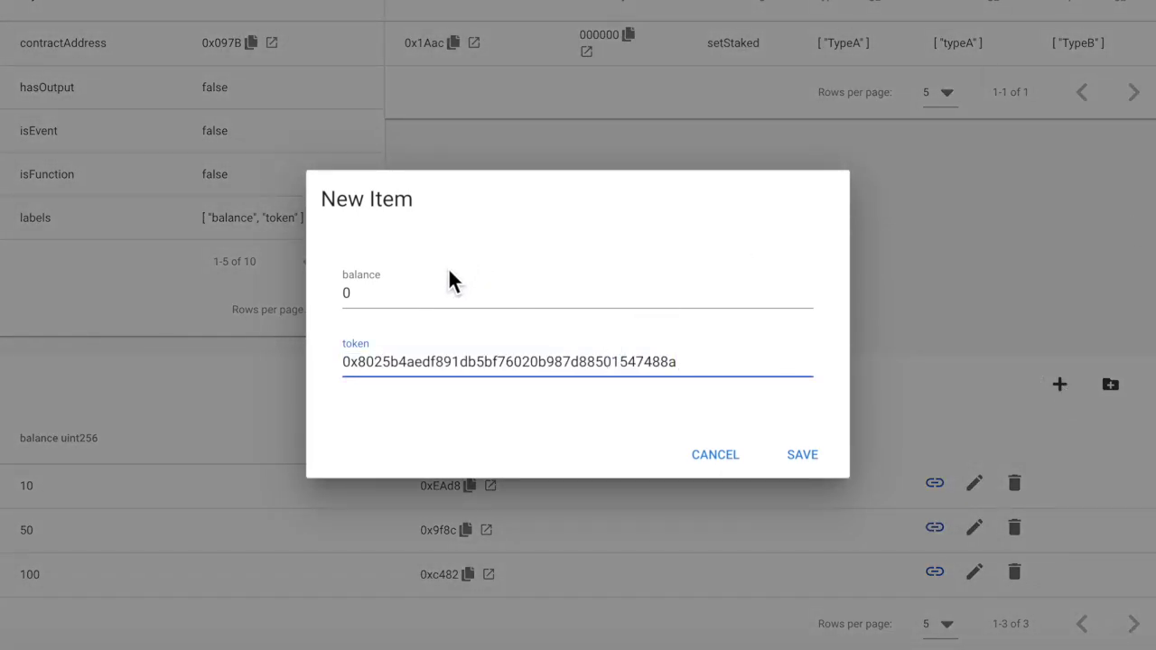
click(430, 298)
key(BackSpace)
text(200)
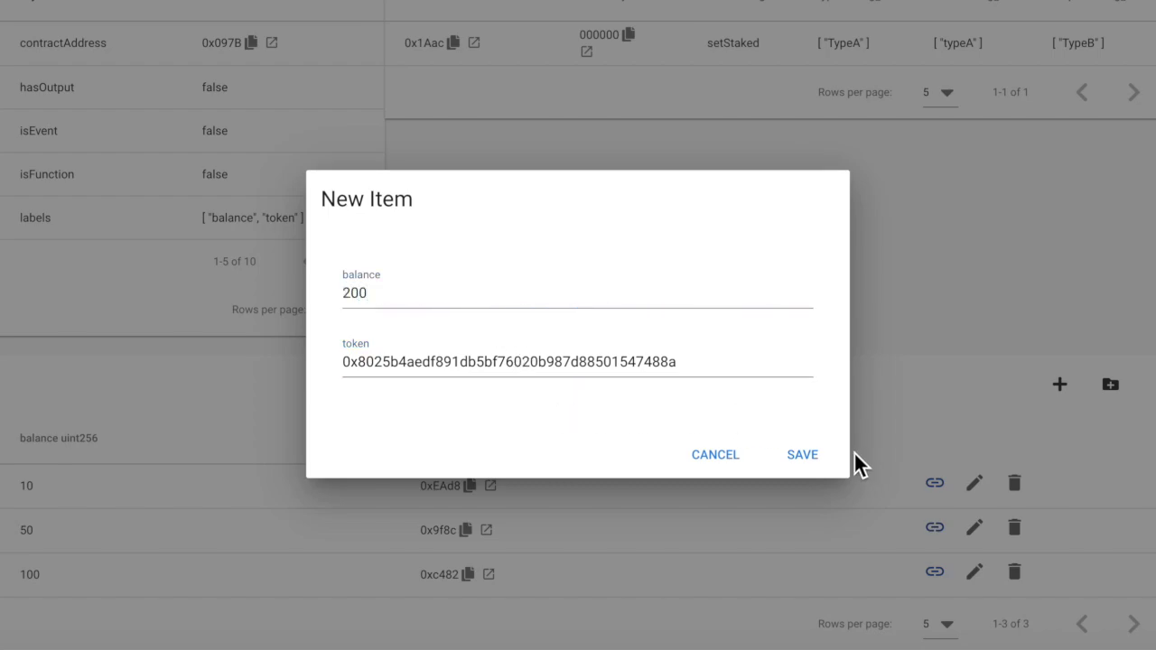
click(810, 465)
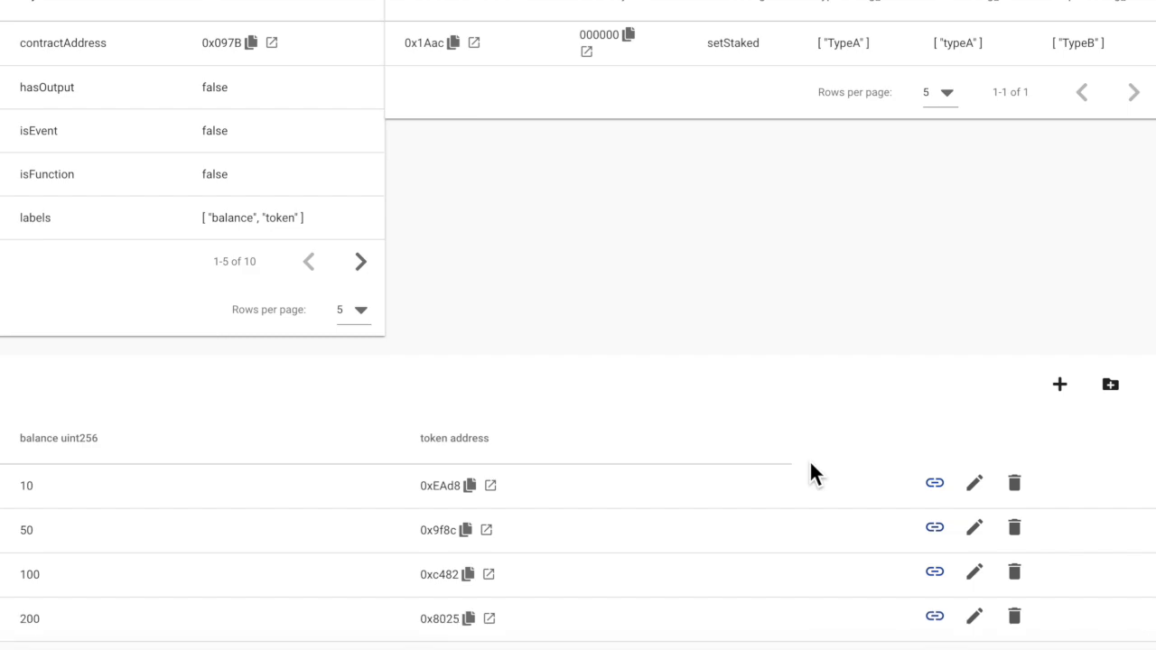
scroll(811, 465, down, 2)
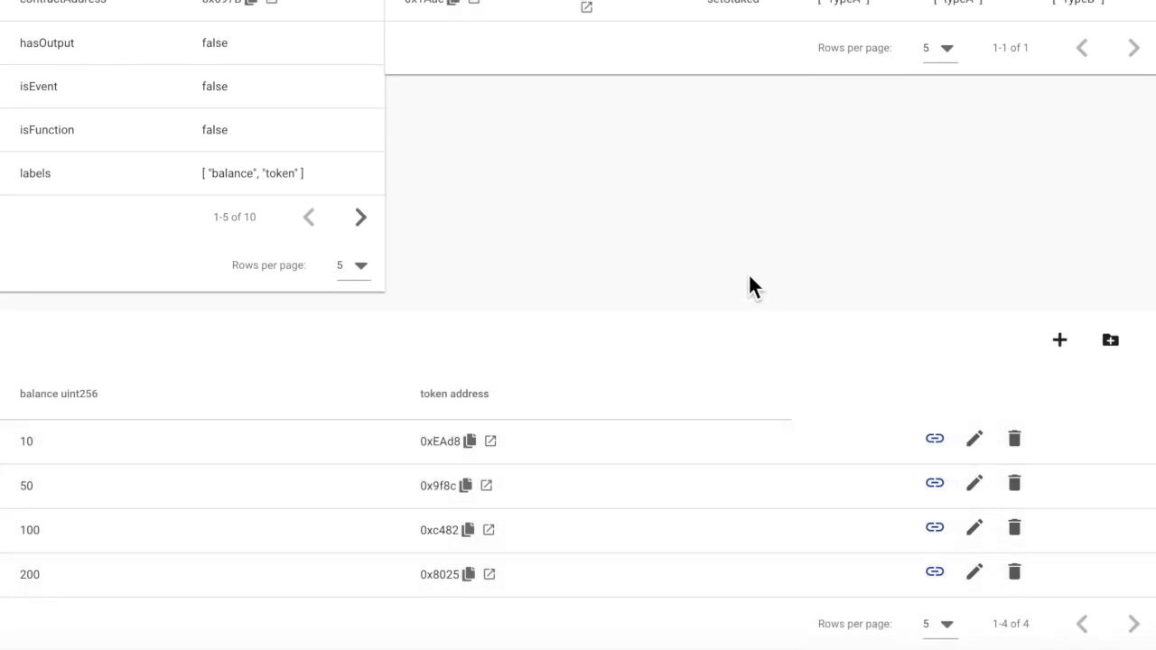
scroll(880, 264, up, 3)
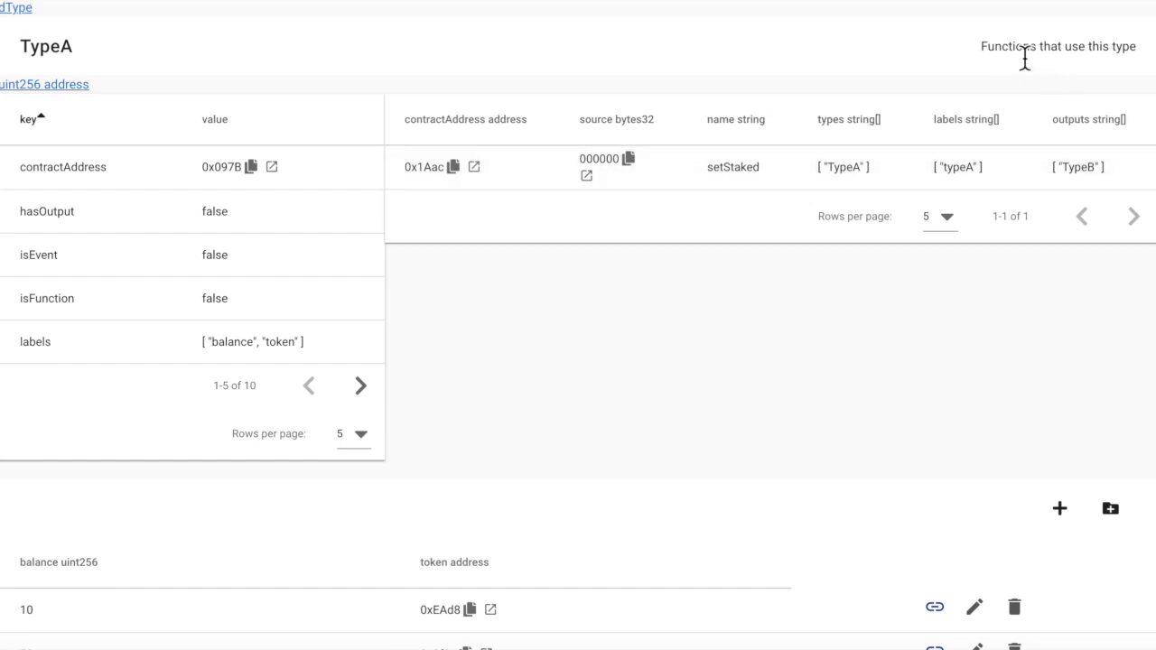
drag(983, 46, 1117, 52)
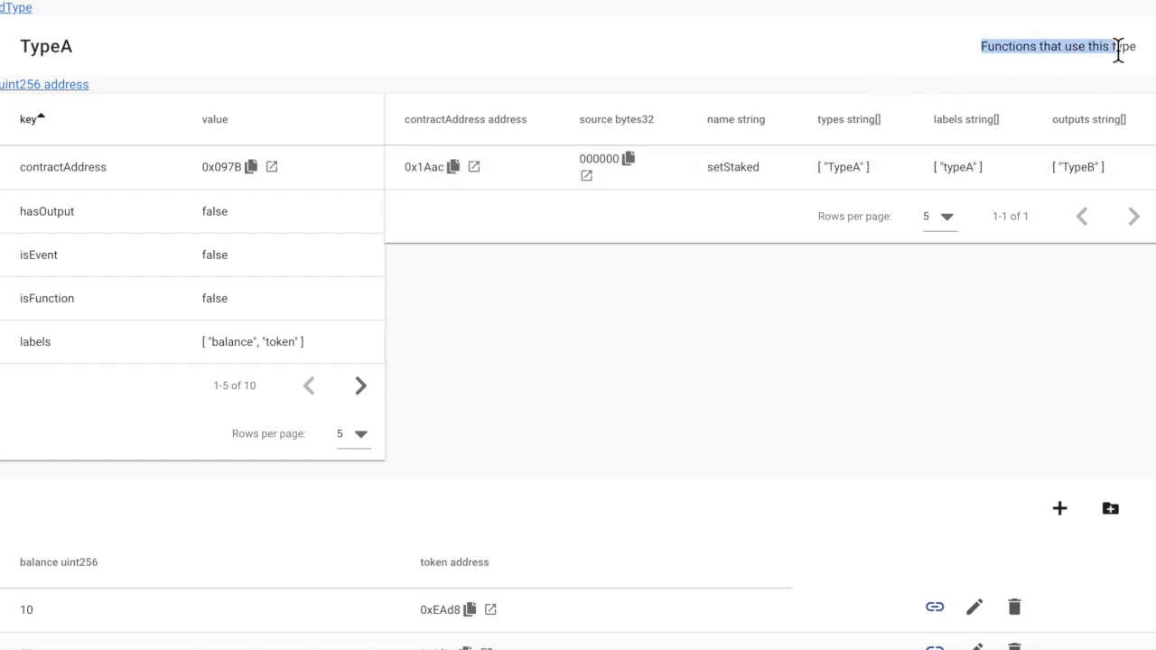
click(879, 56)
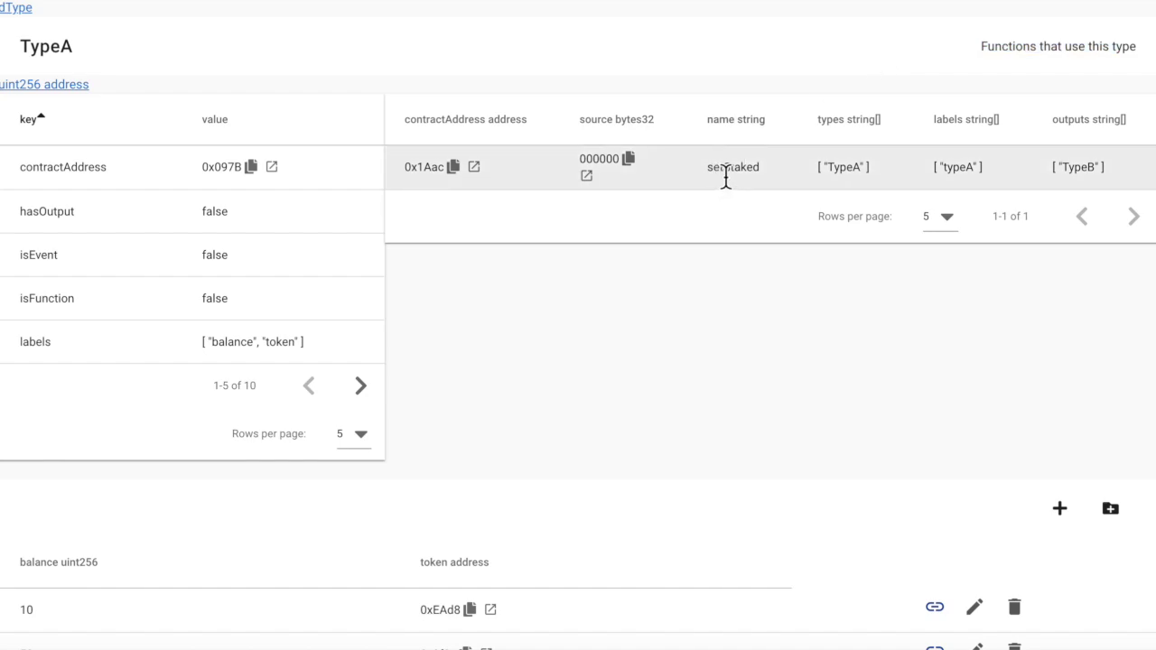
scroll(725, 176, left, 5)
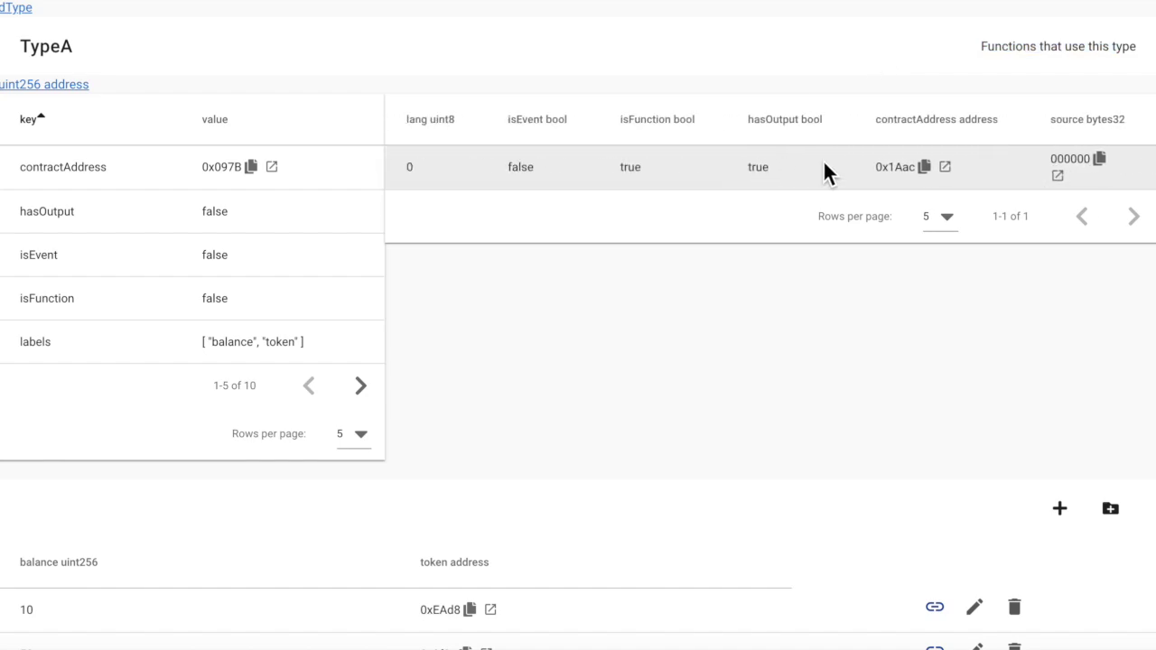
scroll(823, 171, right, 3)
scroll(912, 167, left, 3)
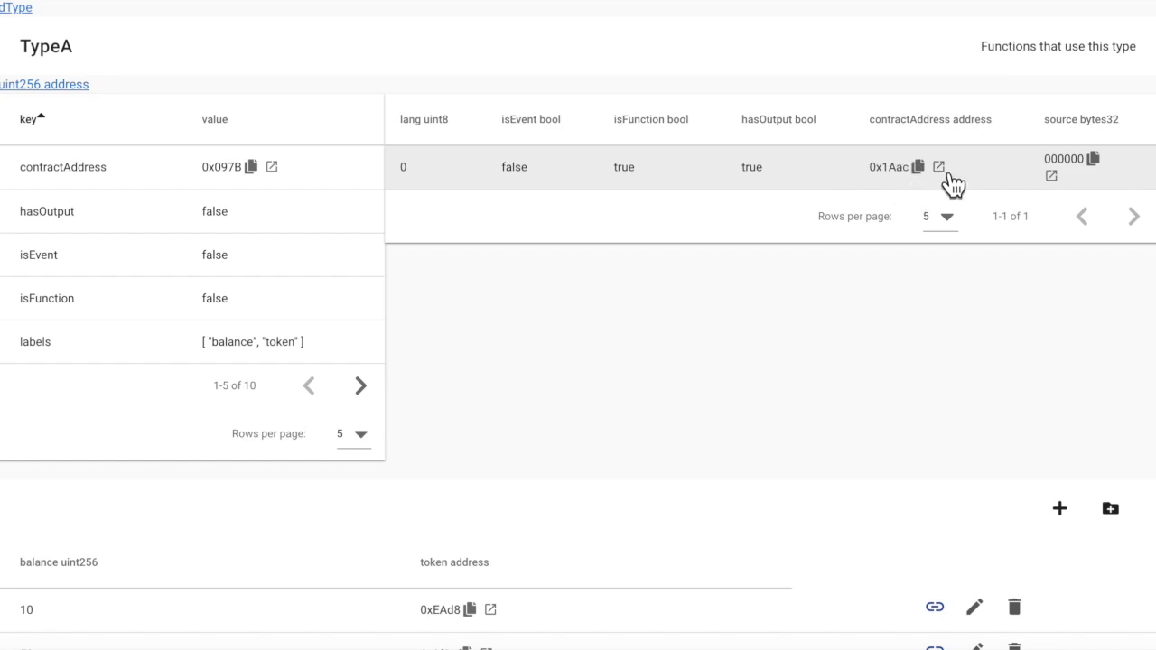
scroll(975, 181, right, 2)
scroll(1002, 172, right, 4)
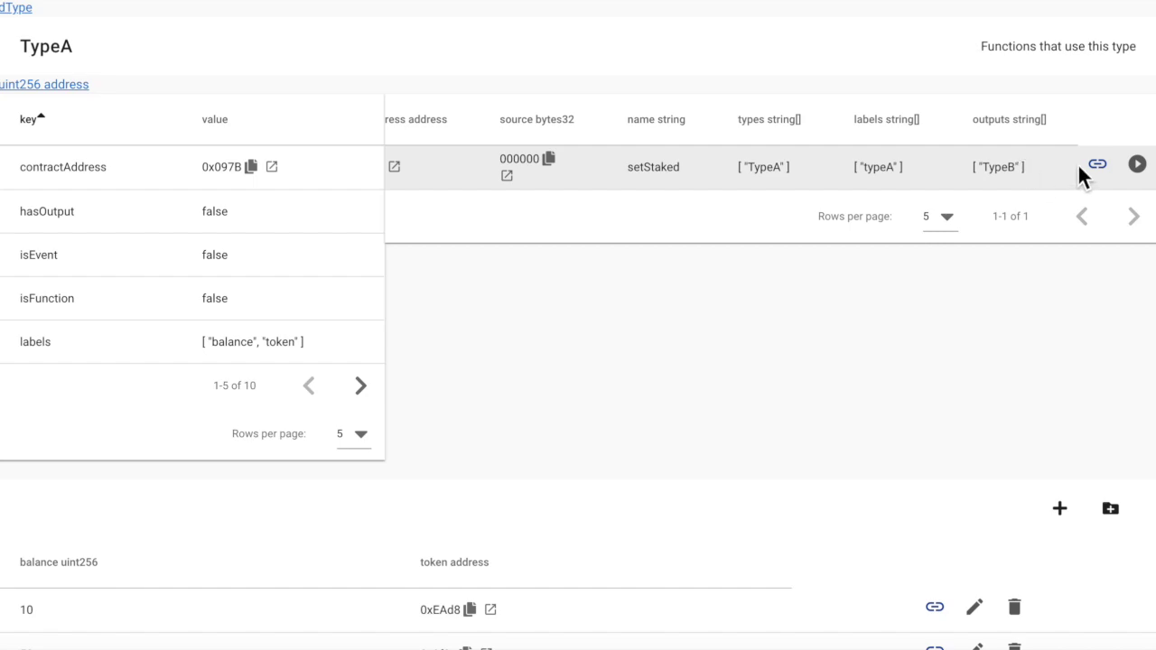
click(1102, 165)
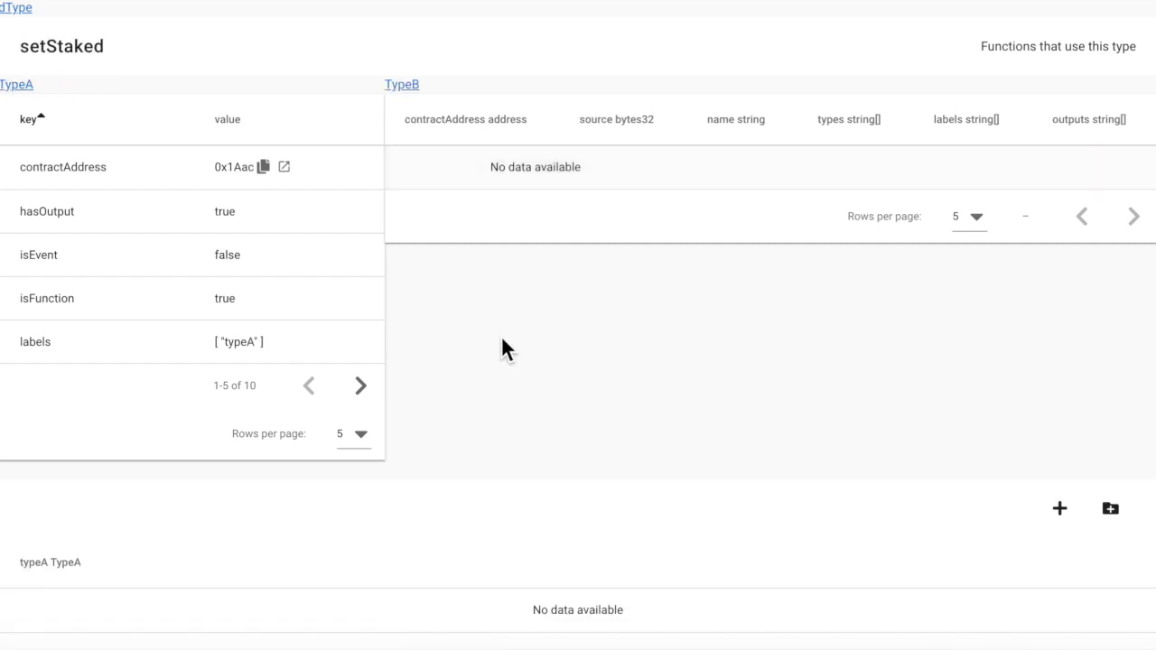
click(362, 386)
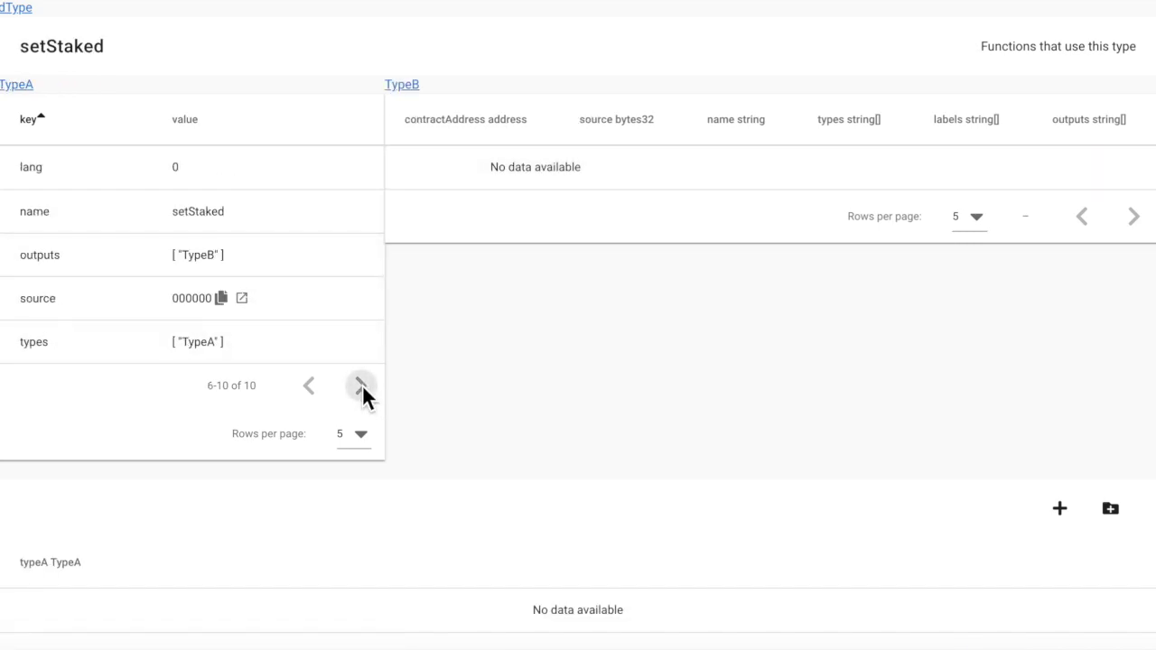
click(312, 390)
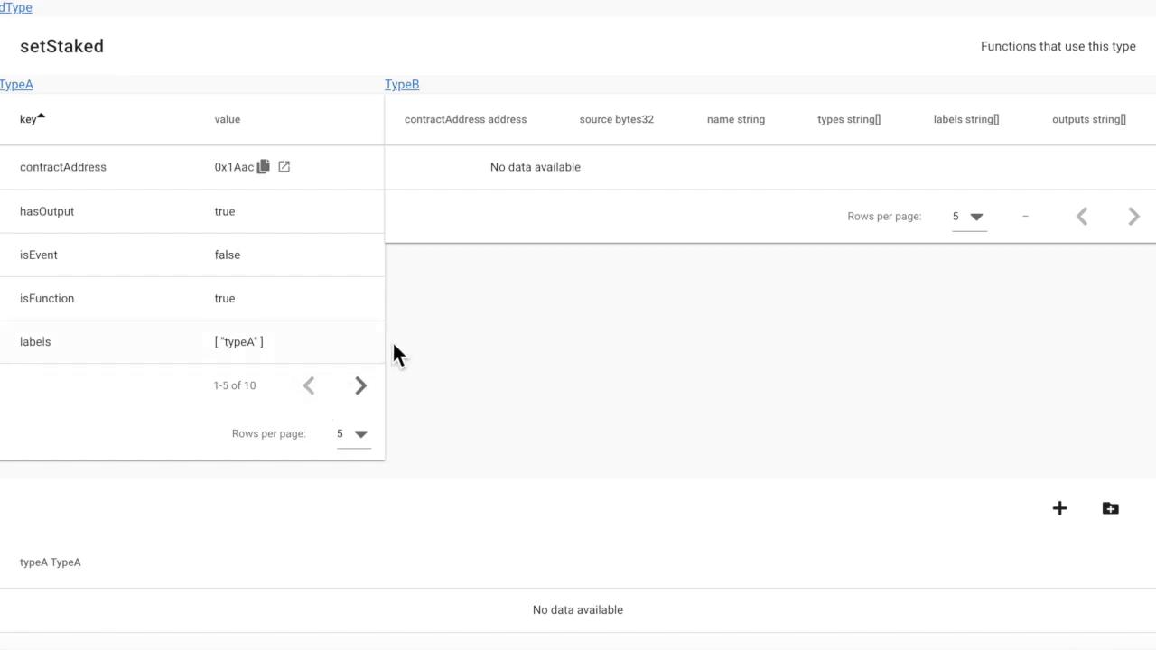
scroll(452, 339, down, 1)
scroll(453, 333, up, 1)
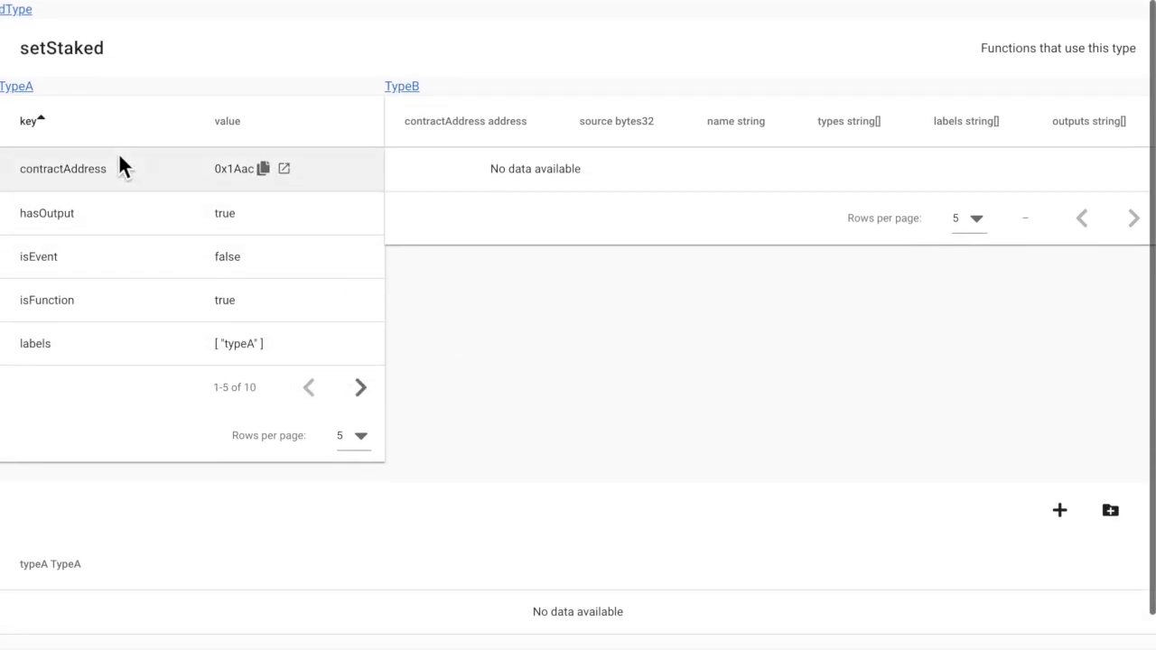
click(407, 86)
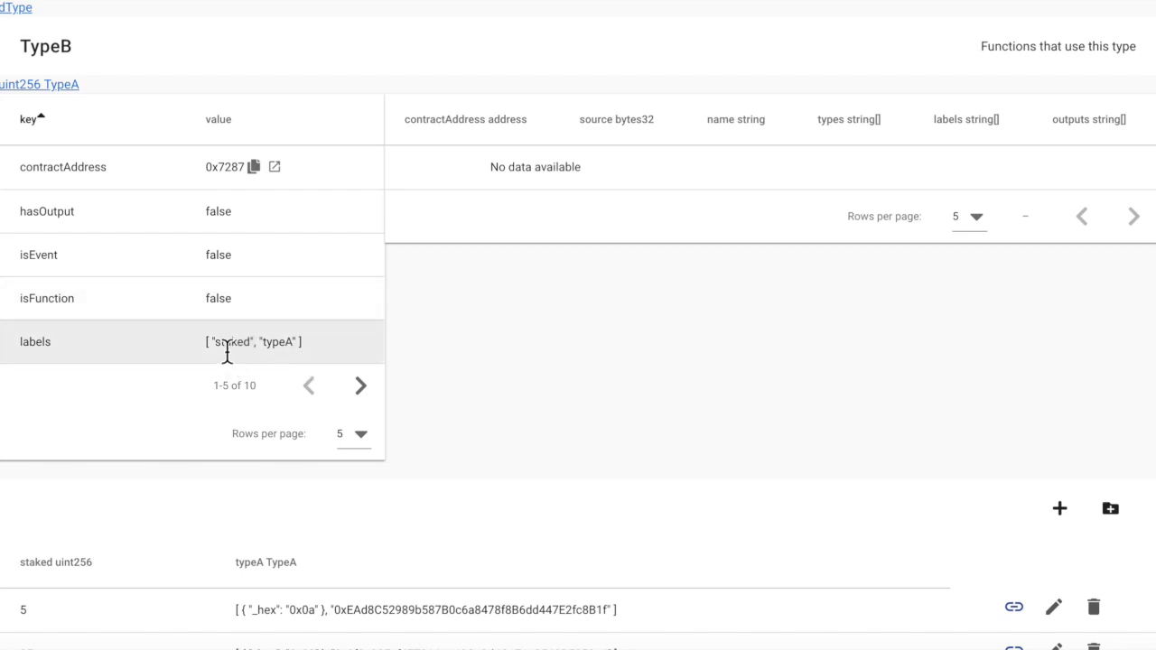
click(369, 396)
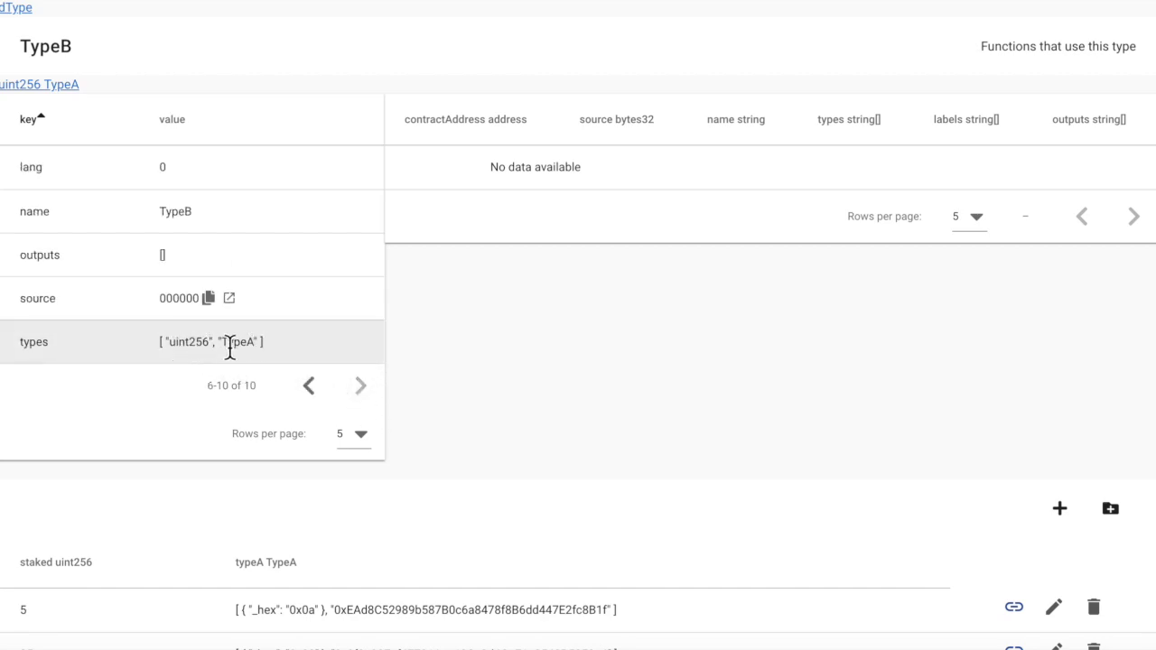
scroll(518, 332, down, 1)
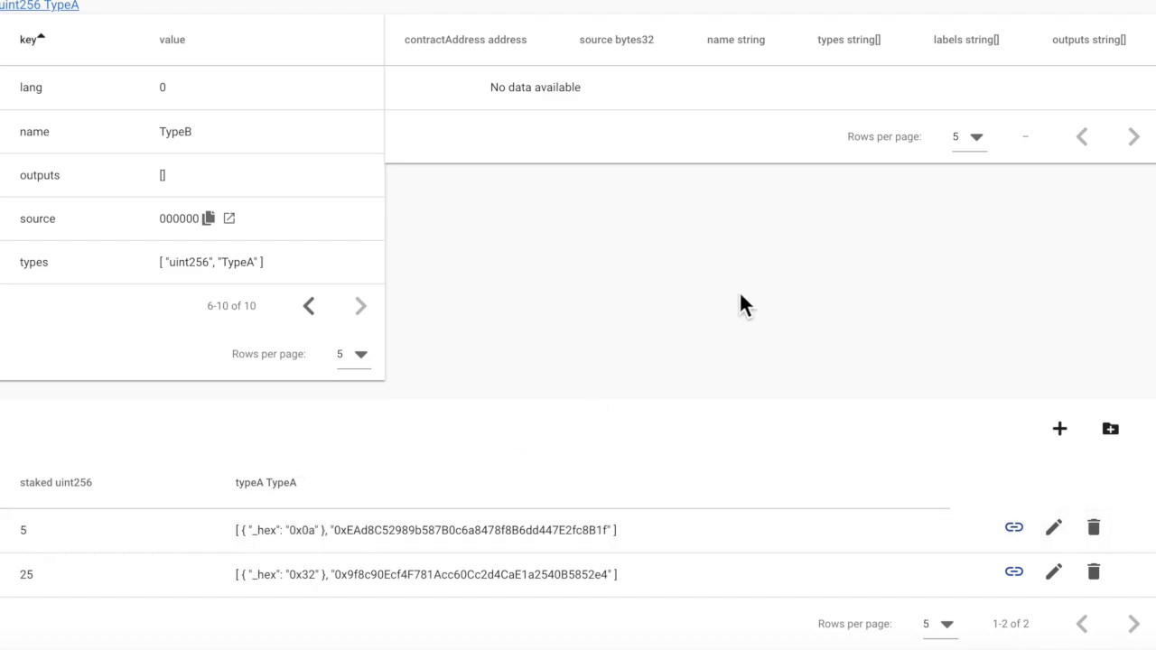
scroll(740, 302, up, 1)
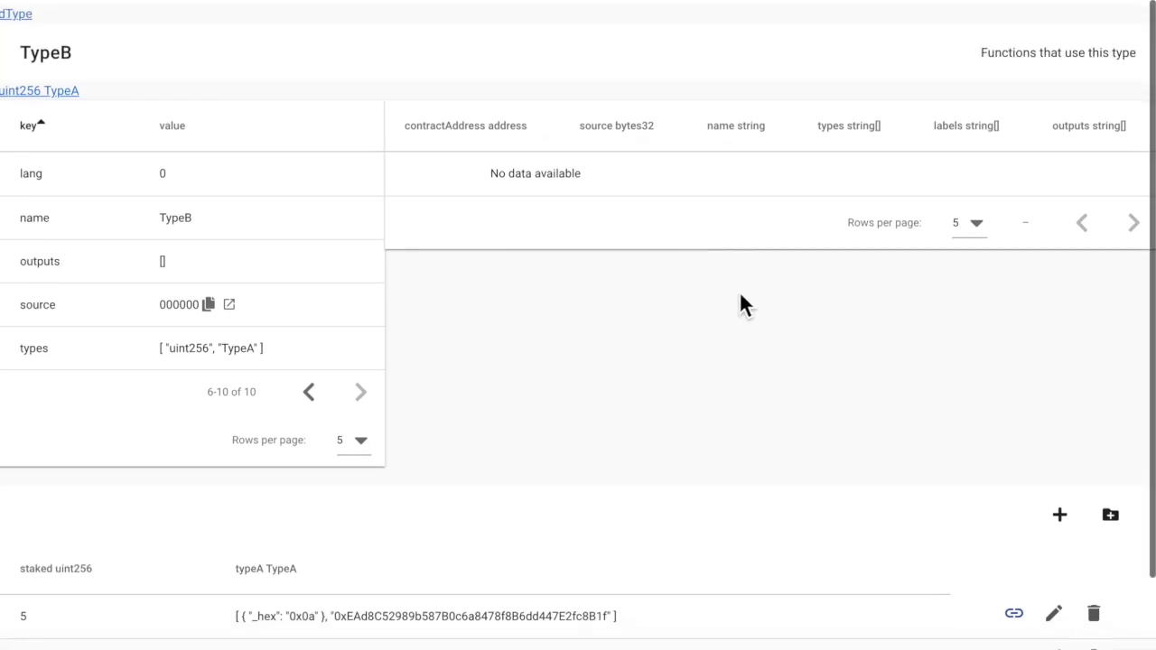
click(77, 93)
scroll(981, 181, right, 3)
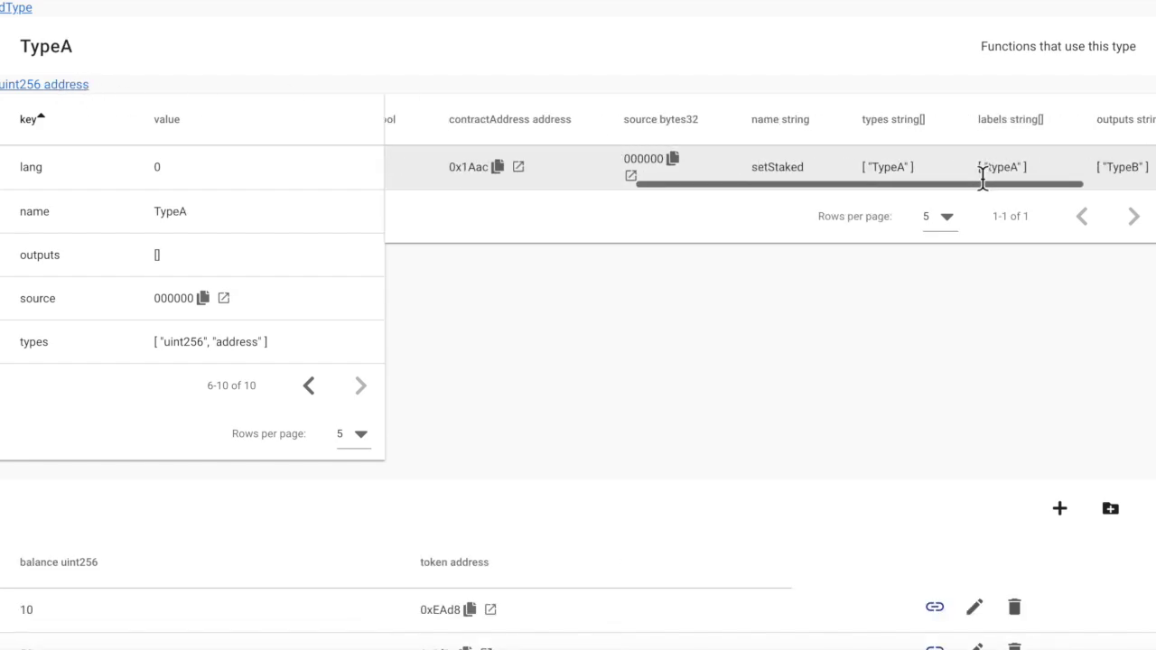
scroll(983, 176, left, 1)
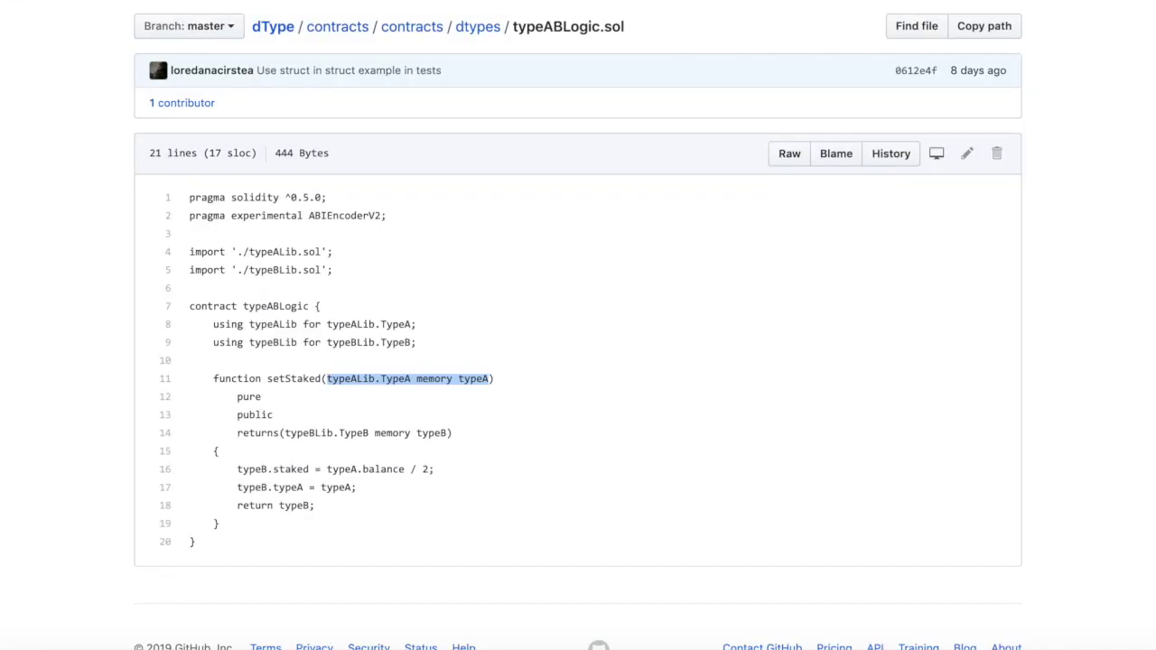
Highlight setStaked's TypeA parameter, TypeB return value, staked field and typeA assignment in typeABLogic.sol.
click(364, 402)
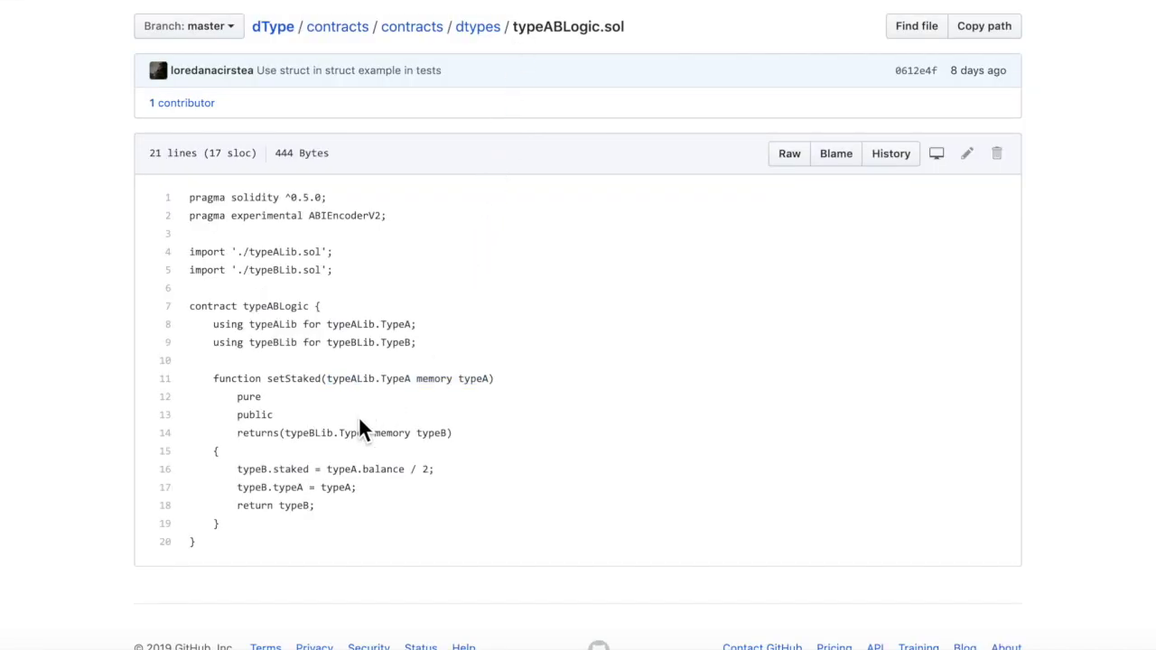
drag(380, 378, 494, 380)
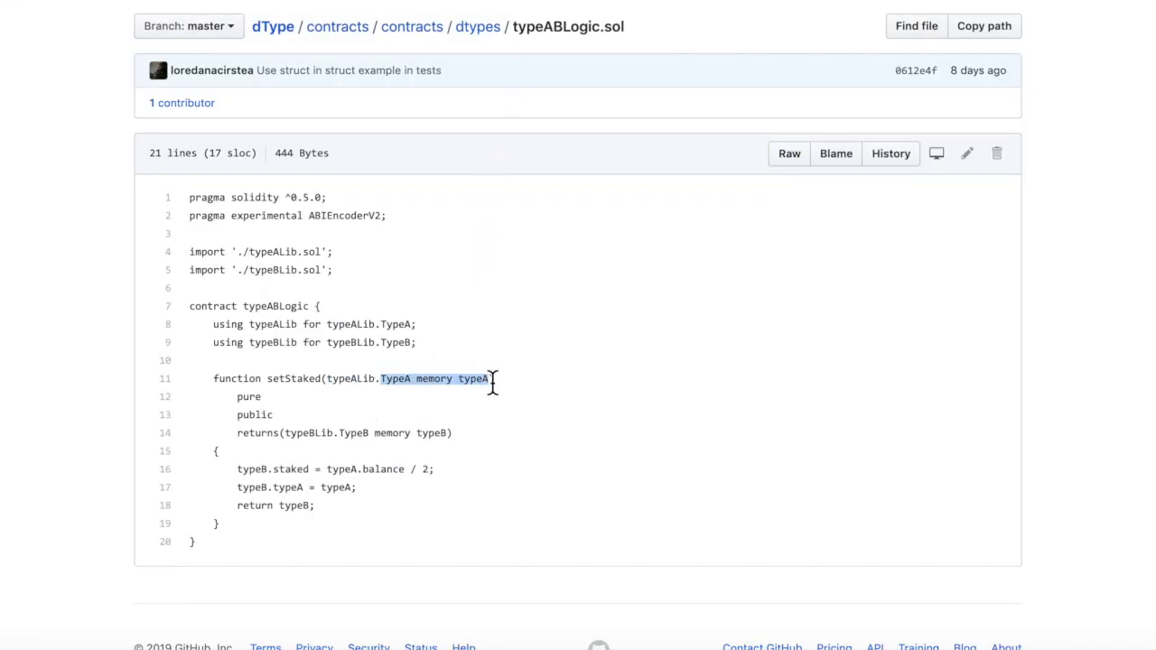
drag(321, 433, 450, 434)
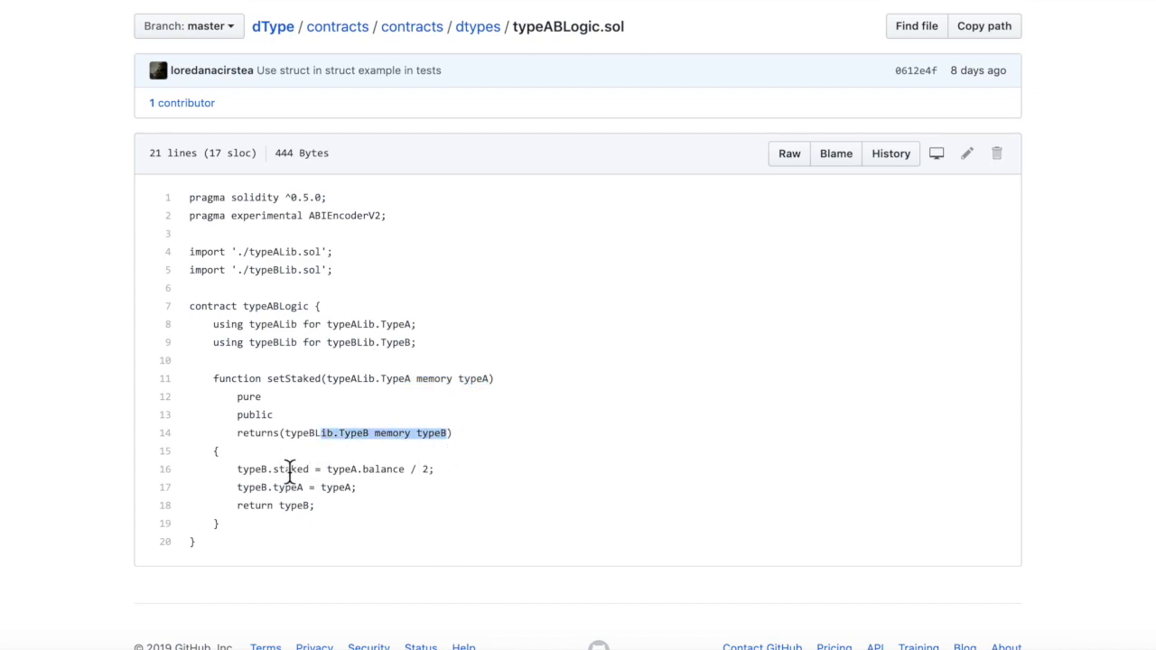
double_click(291, 469)
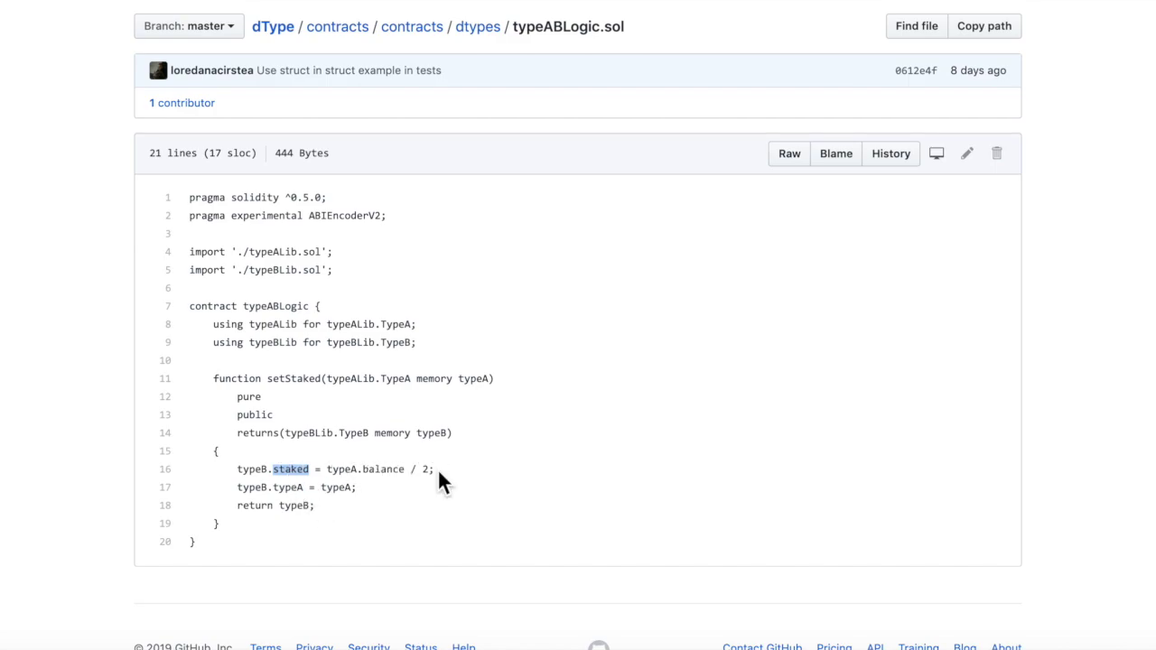
double_click(331, 489)
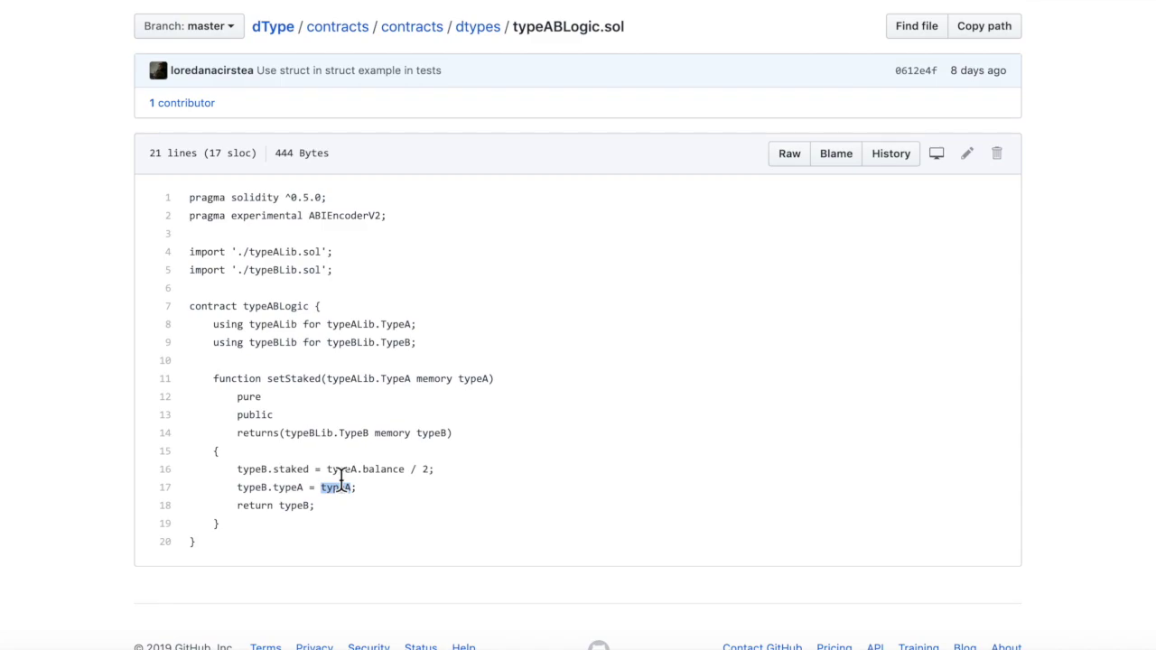
click(431, 471)
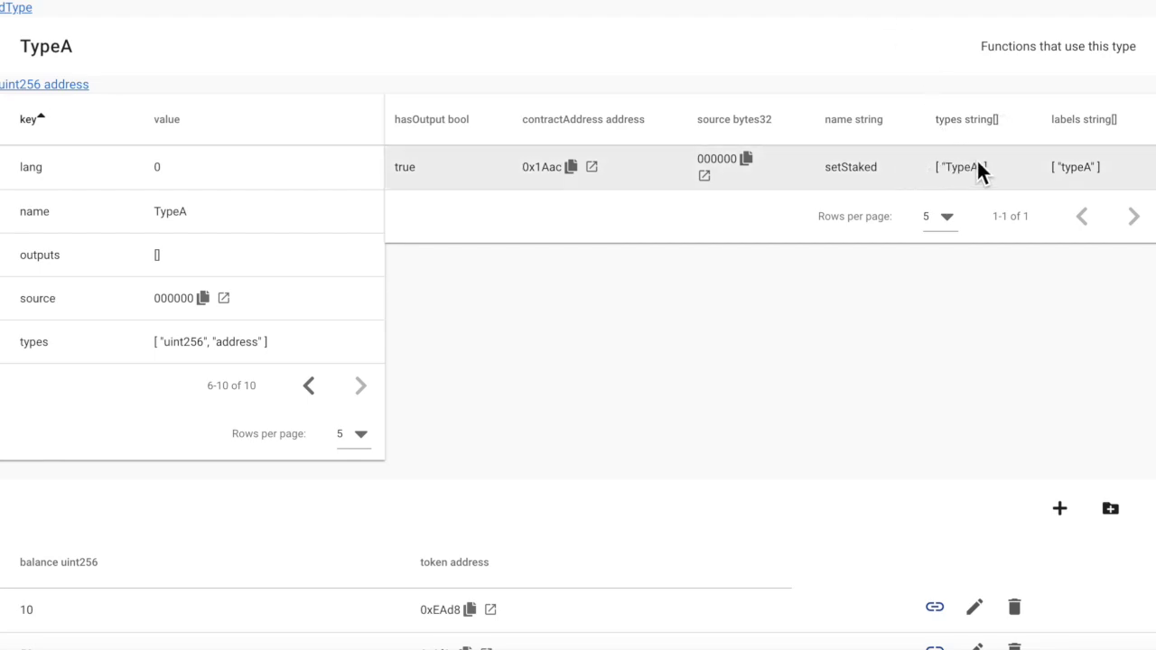
Run setStaked on the TypeA entry with balance 0x64 and open the resulting TypeB page.
scroll(980, 172, right, 3)
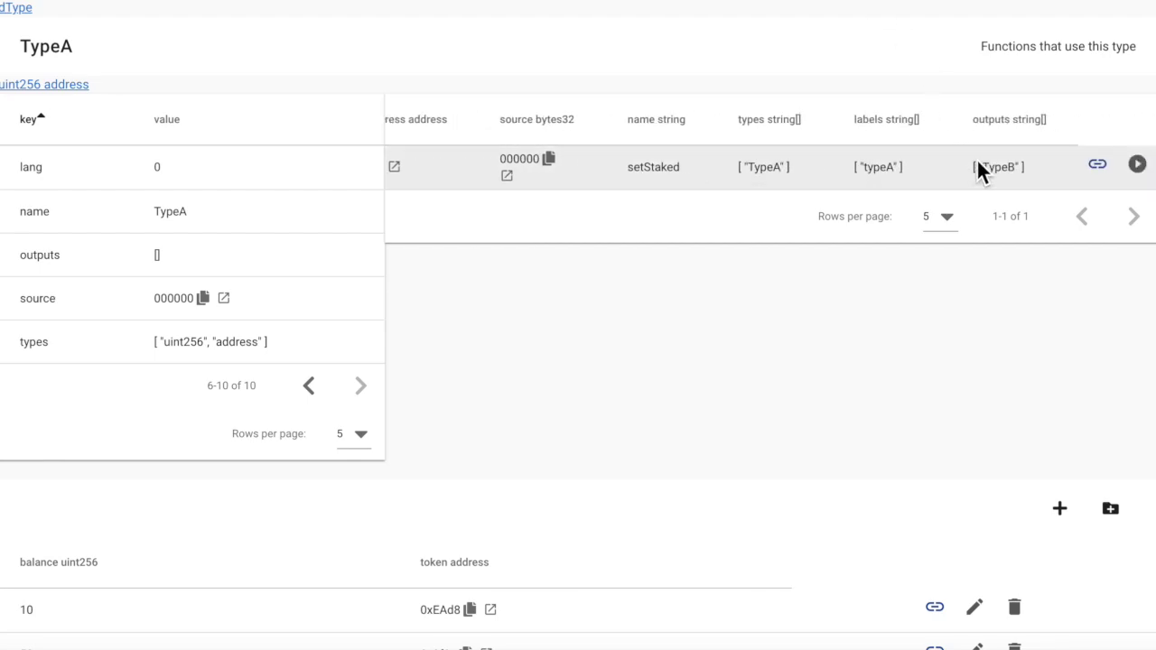
click(1145, 172)
click(723, 349)
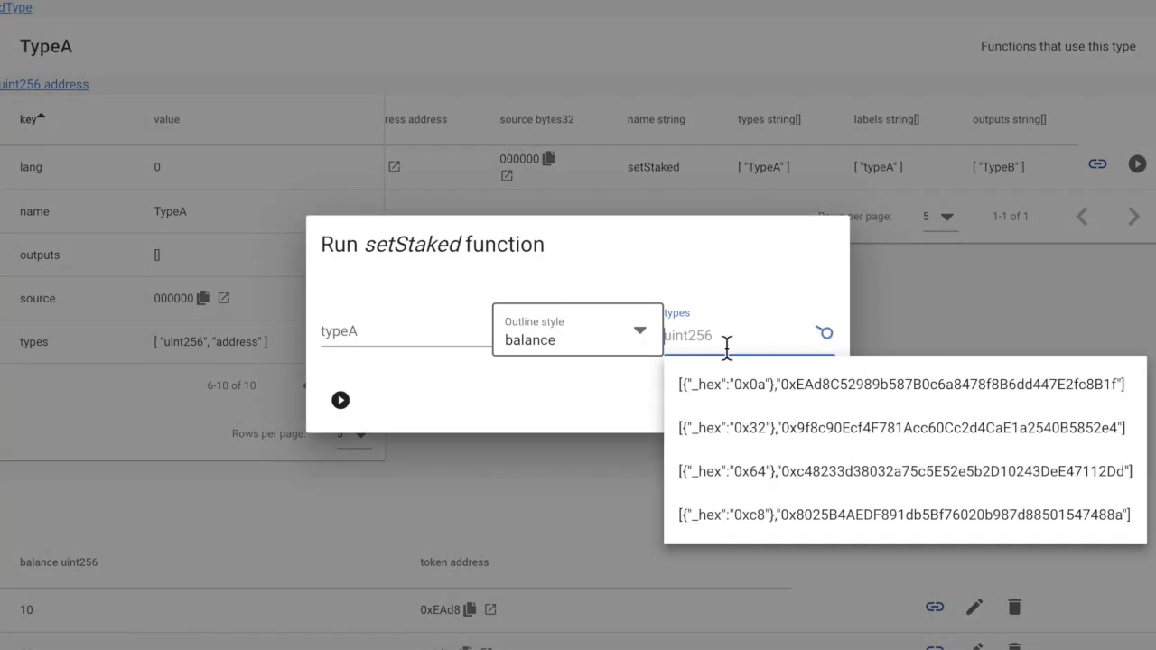
click(878, 486)
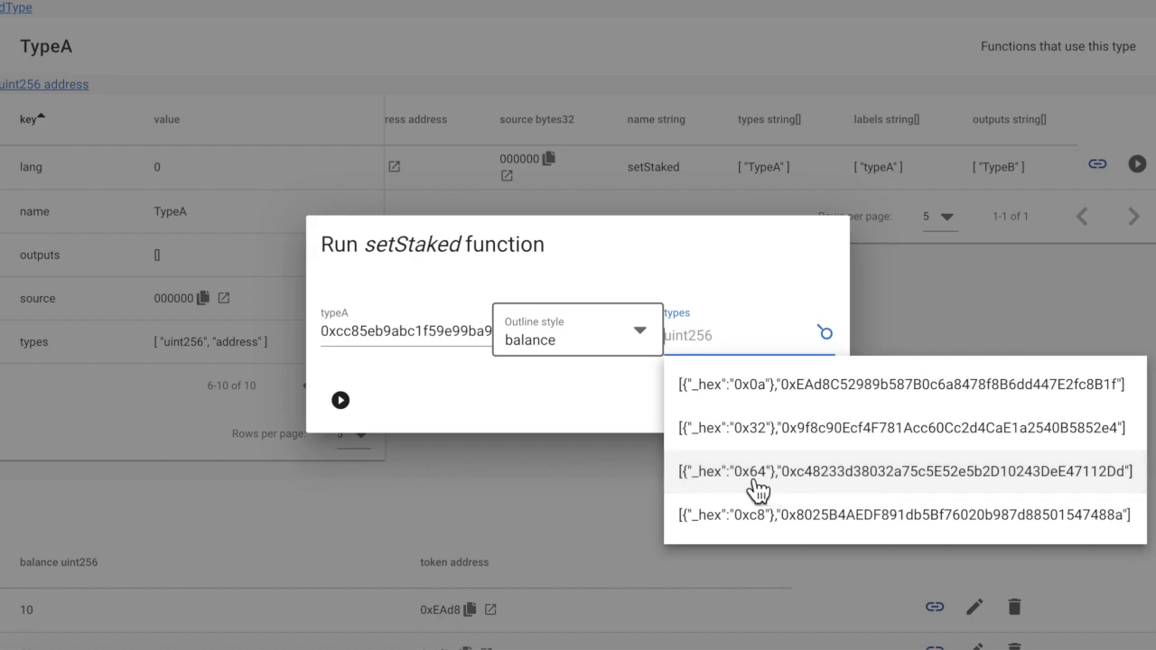
click(559, 406)
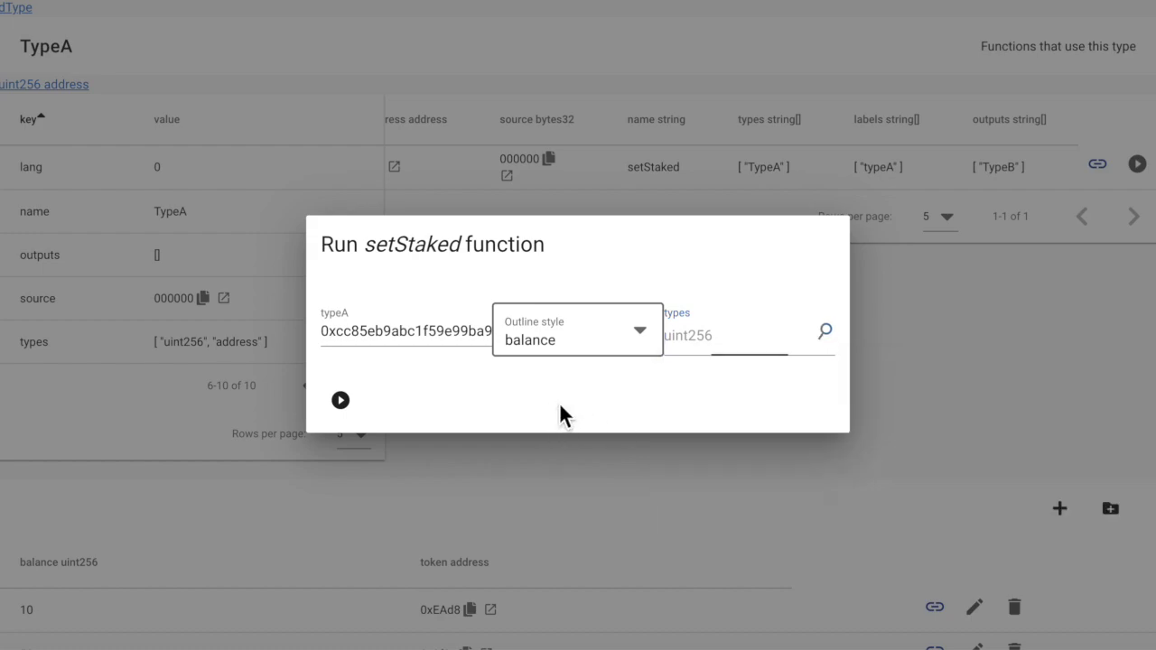
click(343, 403)
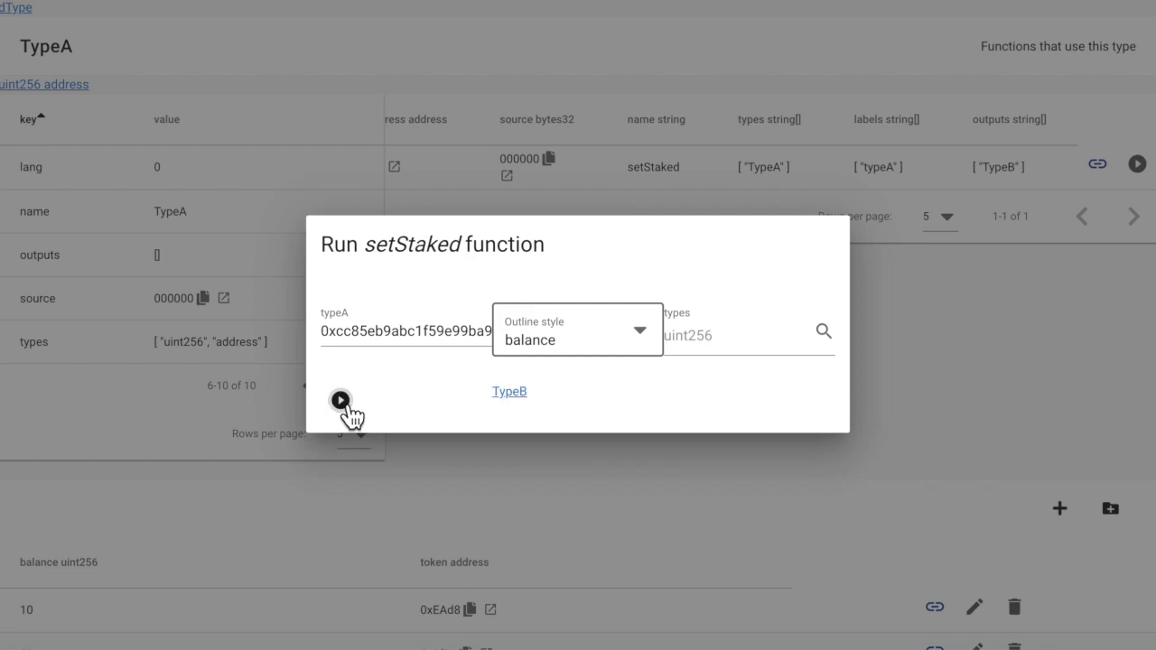
click(515, 398)
Scroll to the TypeB records and highlight the new entry staked 50.
scroll(511, 407, down, 3)
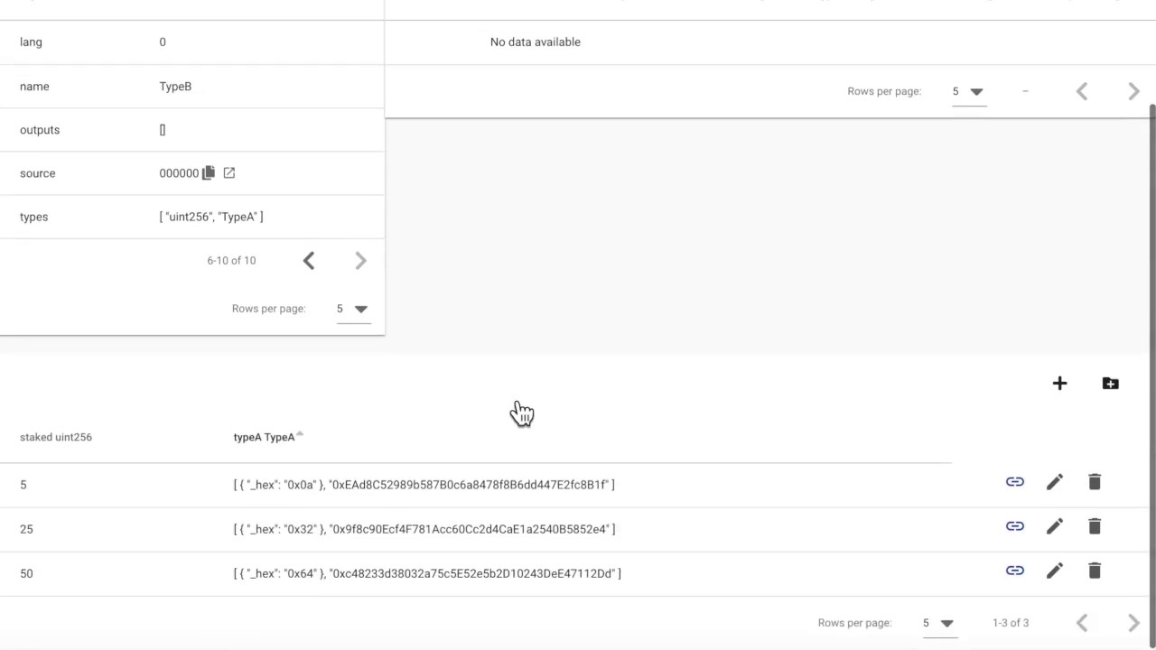
drag(27, 575, 488, 574)
click(516, 583)
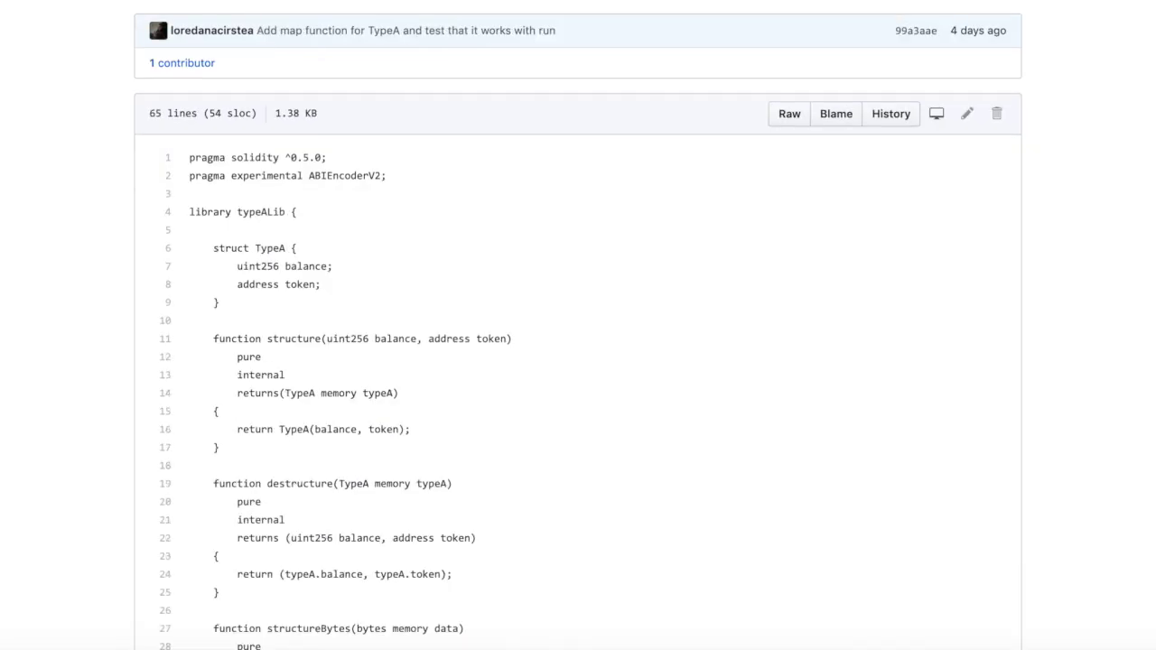
Highlight the TypeA struct definition on lines 6–9 of typeALib.sol.
double_click(270, 248)
drag(232, 253, 325, 316)
scroll(324, 307, down, 1)
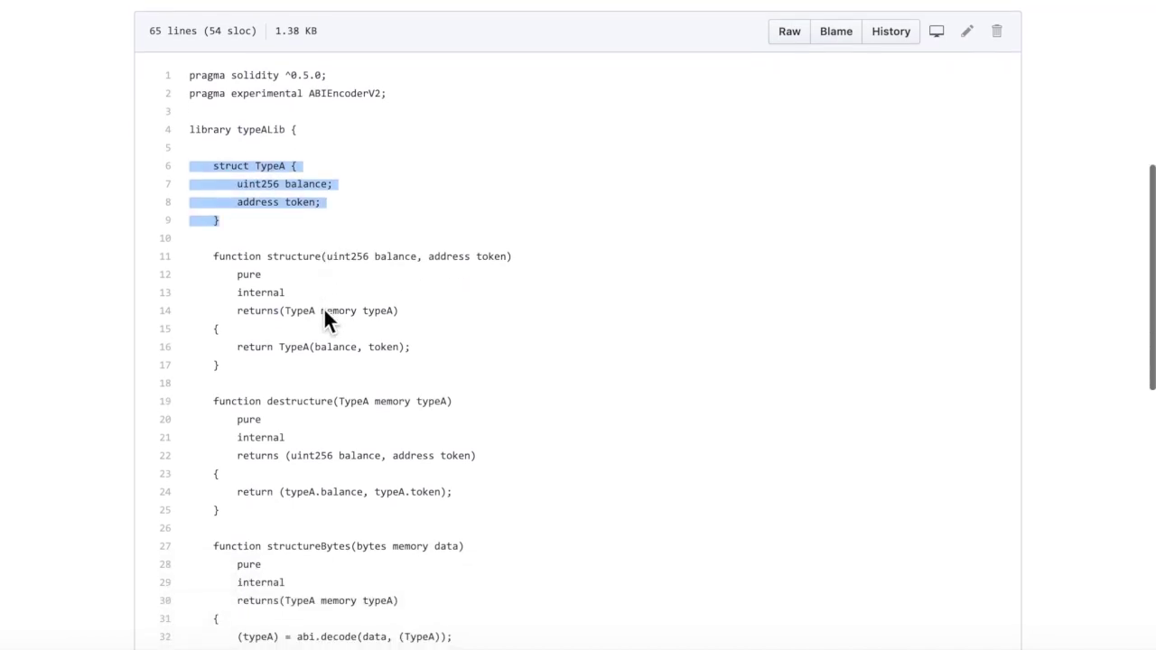
click(226, 217)
drag(214, 217, 322, 284)
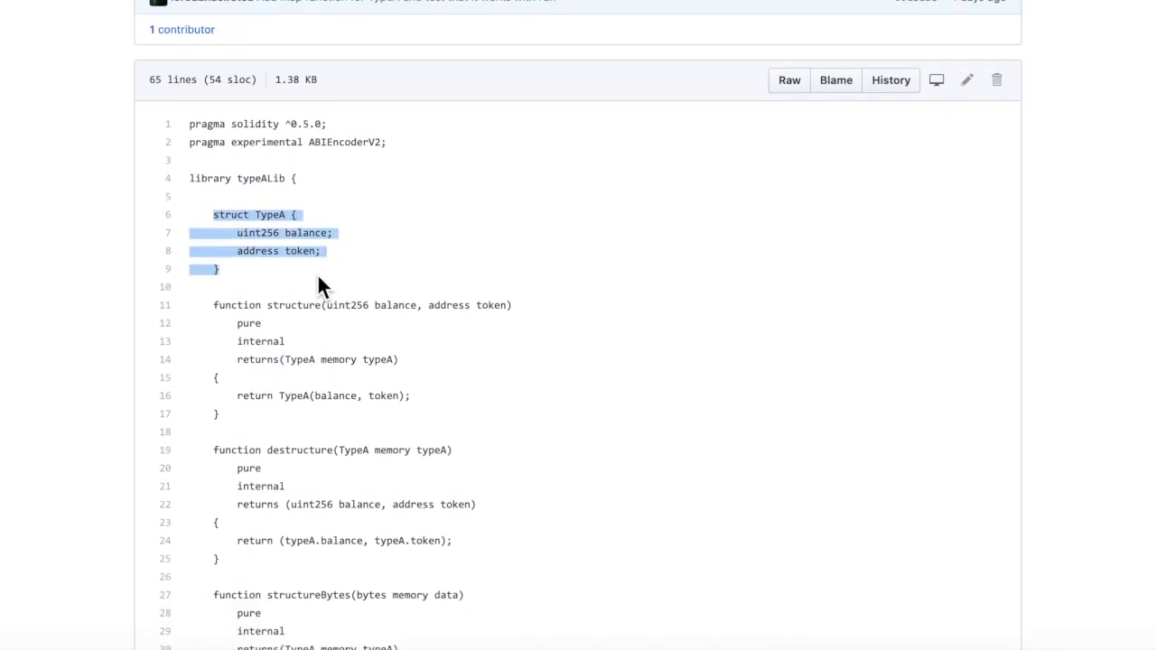
Scroll down to the map function and highlight its name and TypeA[] parameter type.
scroll(334, 307, down, 1)
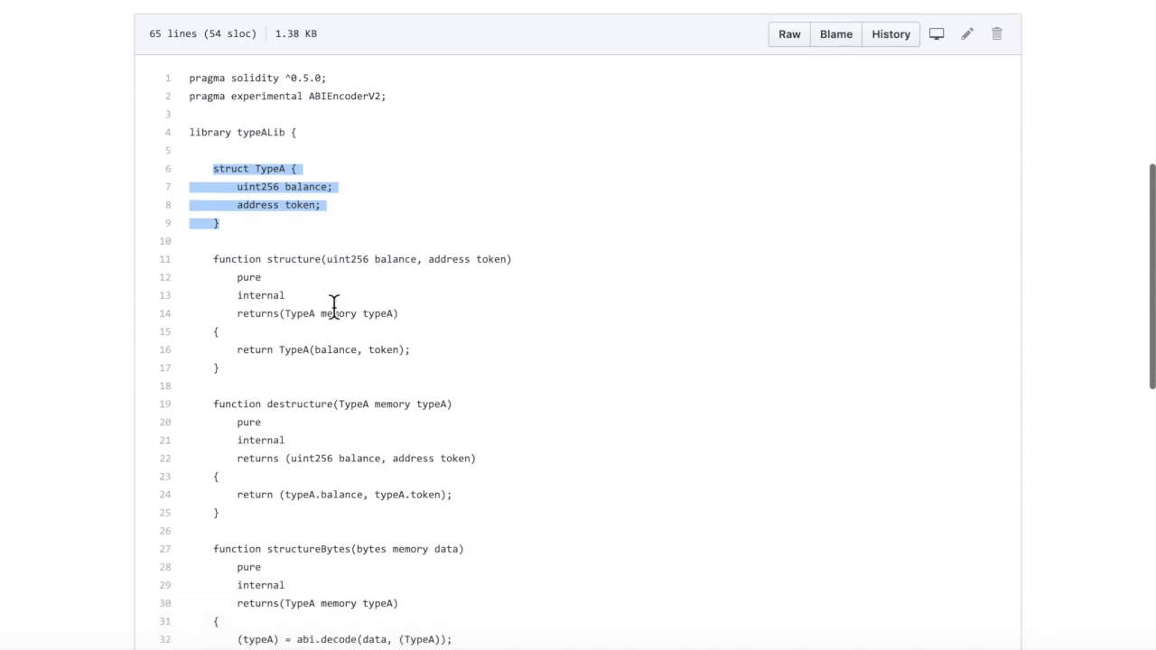
scroll(308, 517, down, 2)
scroll(307, 488, down, 2)
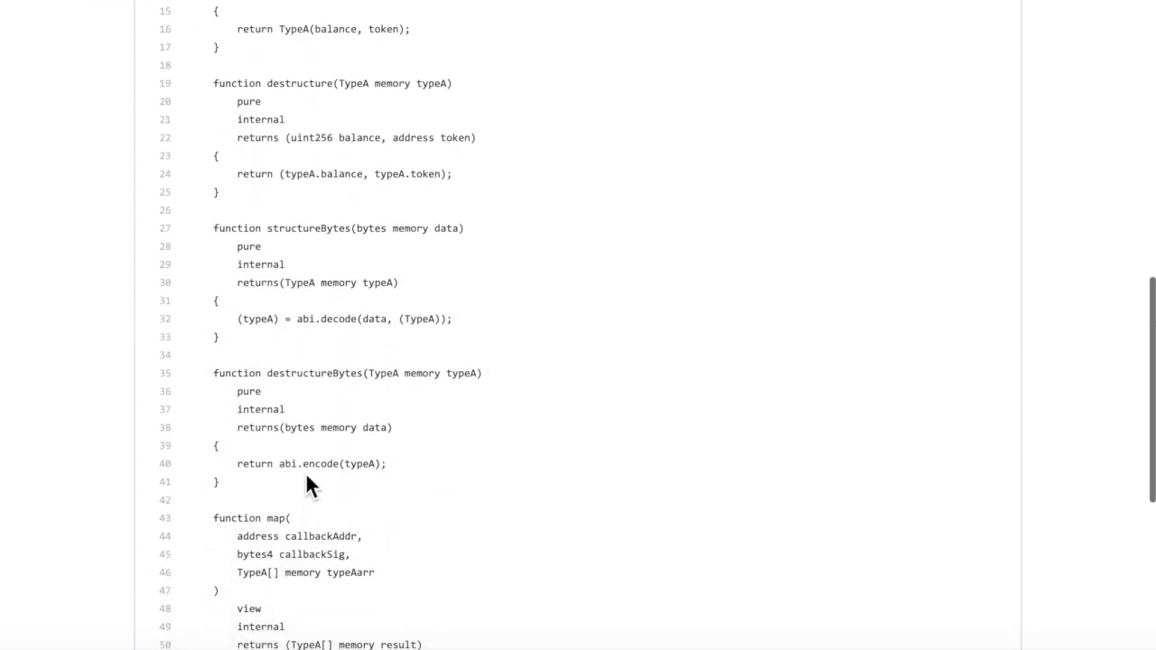
scroll(331, 431, down, 3)
scroll(330, 428, down, 2)
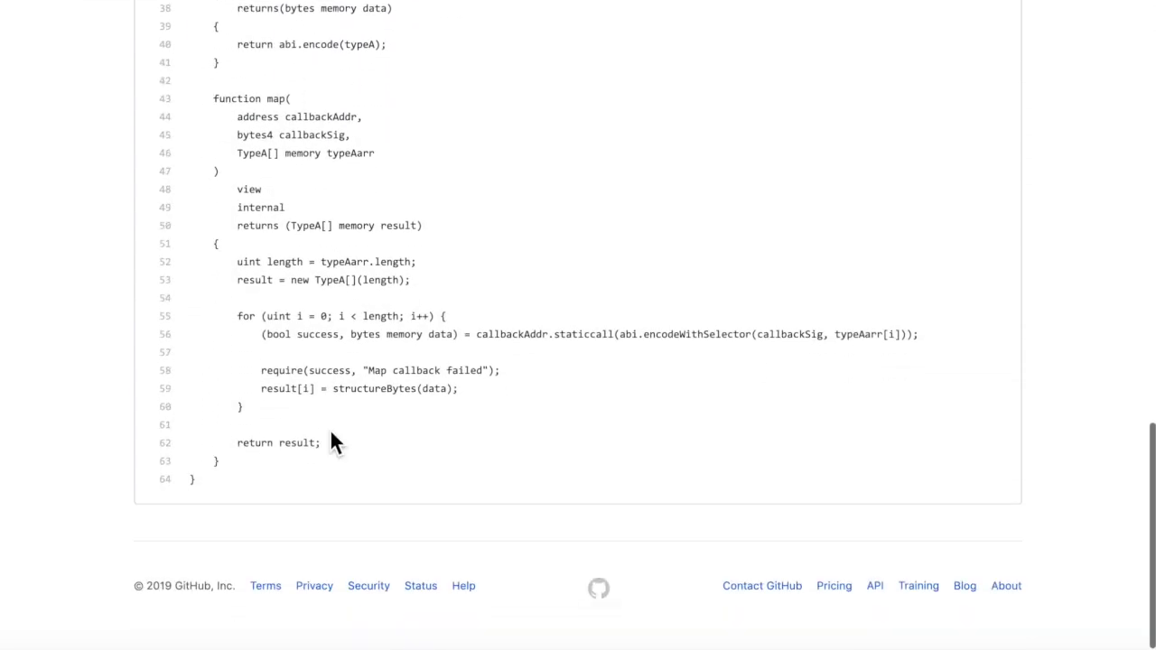
double_click(279, 105)
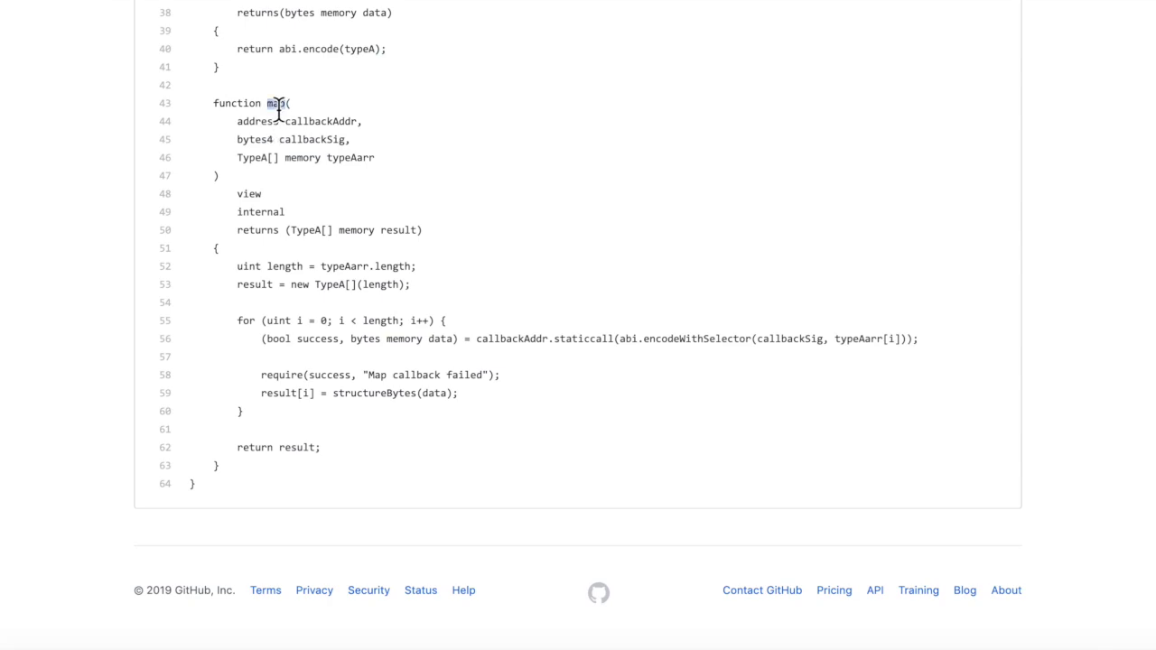
click(292, 164)
drag(238, 163, 283, 164)
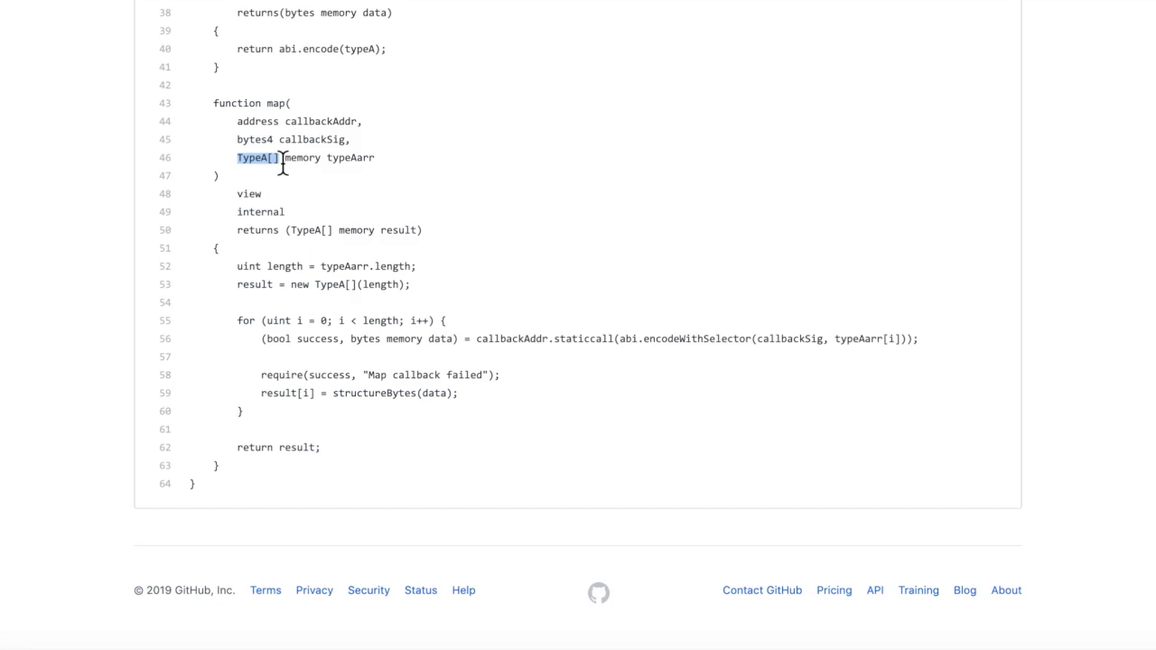
scroll(439, 145, up, 15)
scroll(444, 145, down, 3)
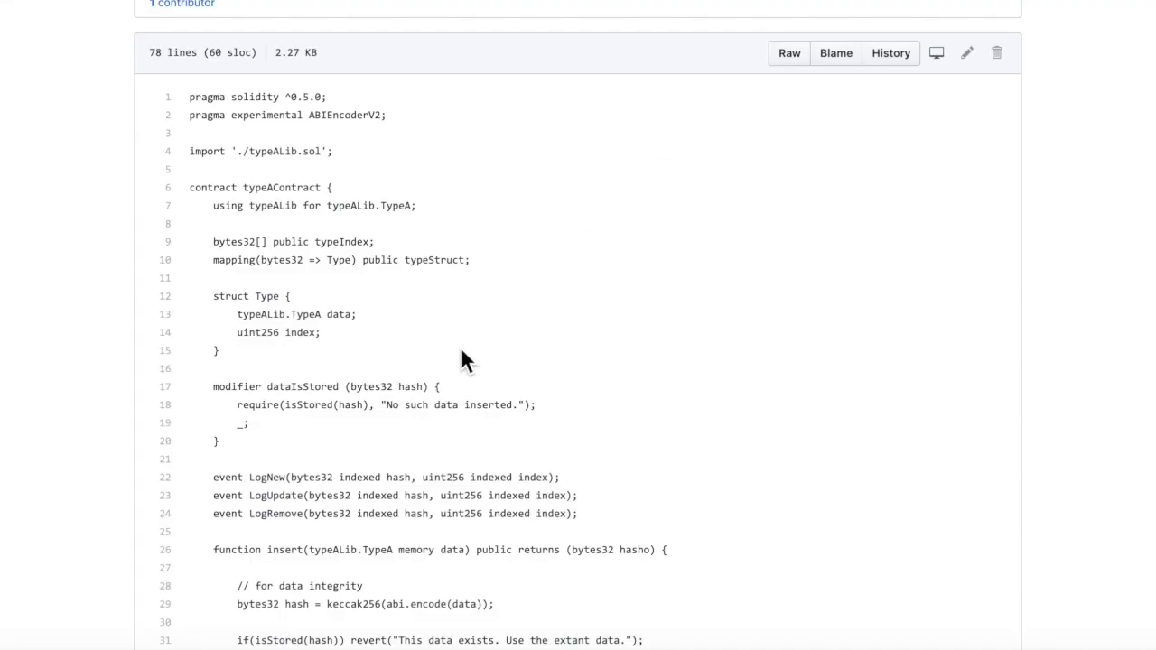
Highlight 'using typeALib for typeALib.TypeA' and the typeALib name, then scroll through typeAContract.sol.
drag(239, 206, 444, 208)
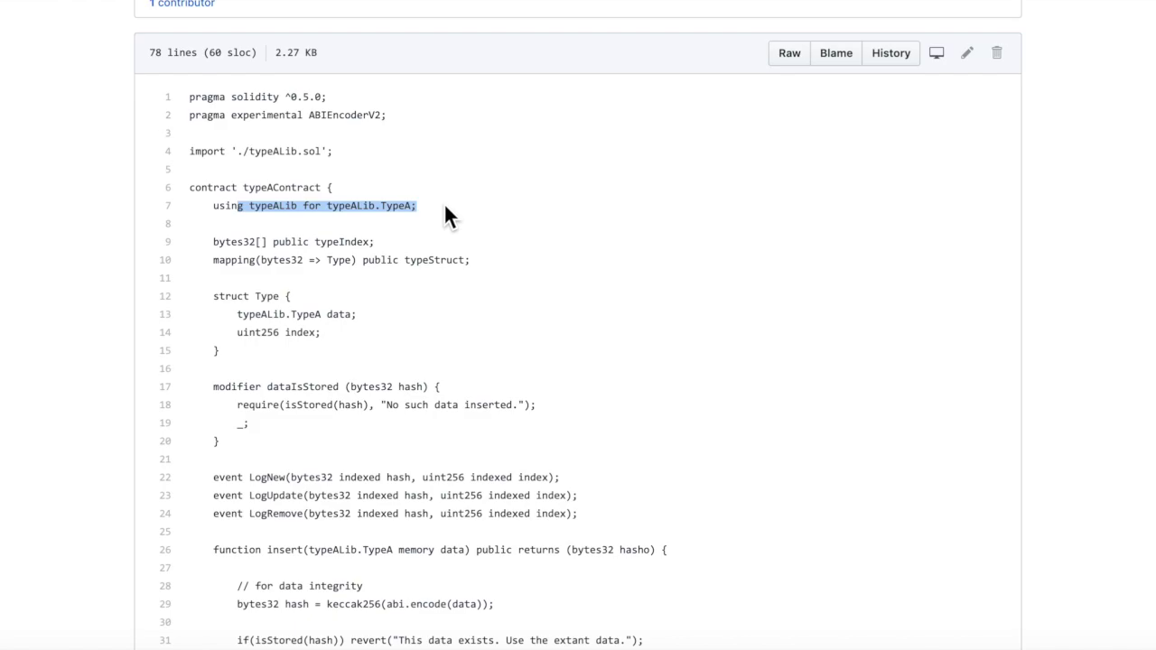
double_click(353, 207)
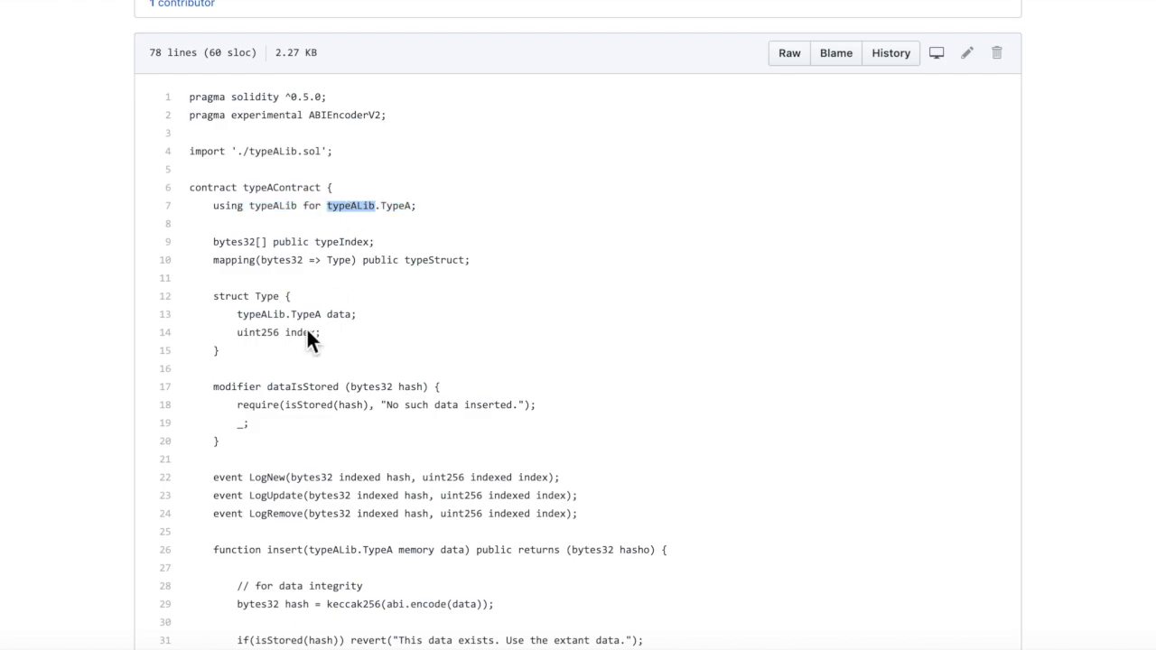
scroll(294, 353, down, 3)
scroll(551, 233, down, 5)
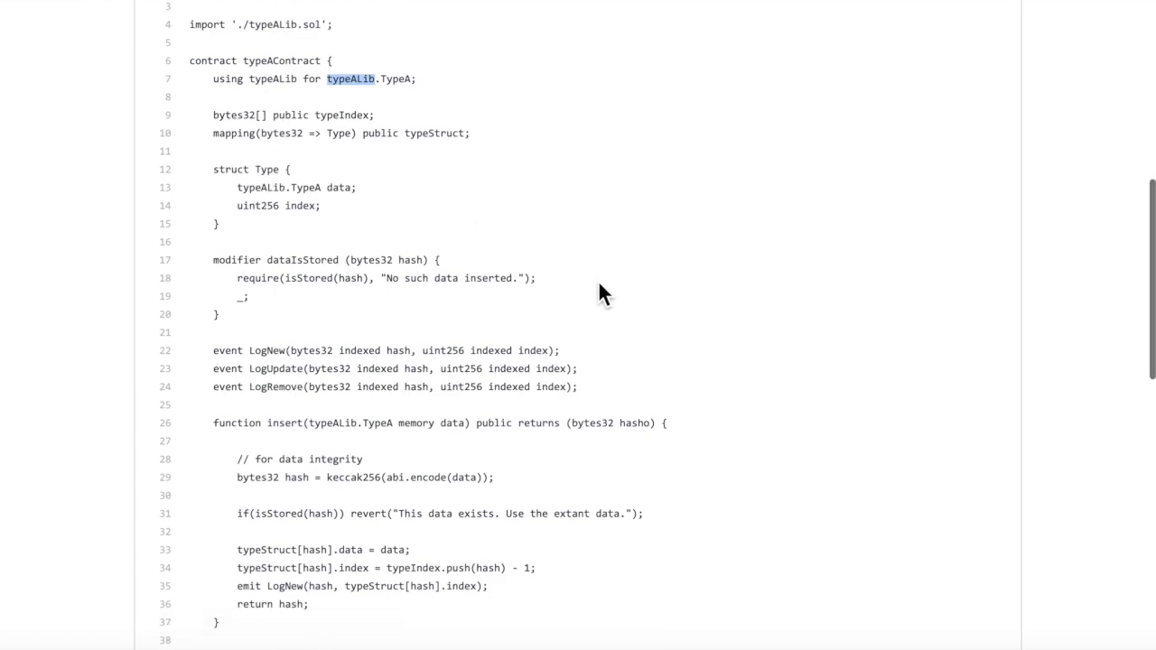
scroll(460, 292, down, 5)
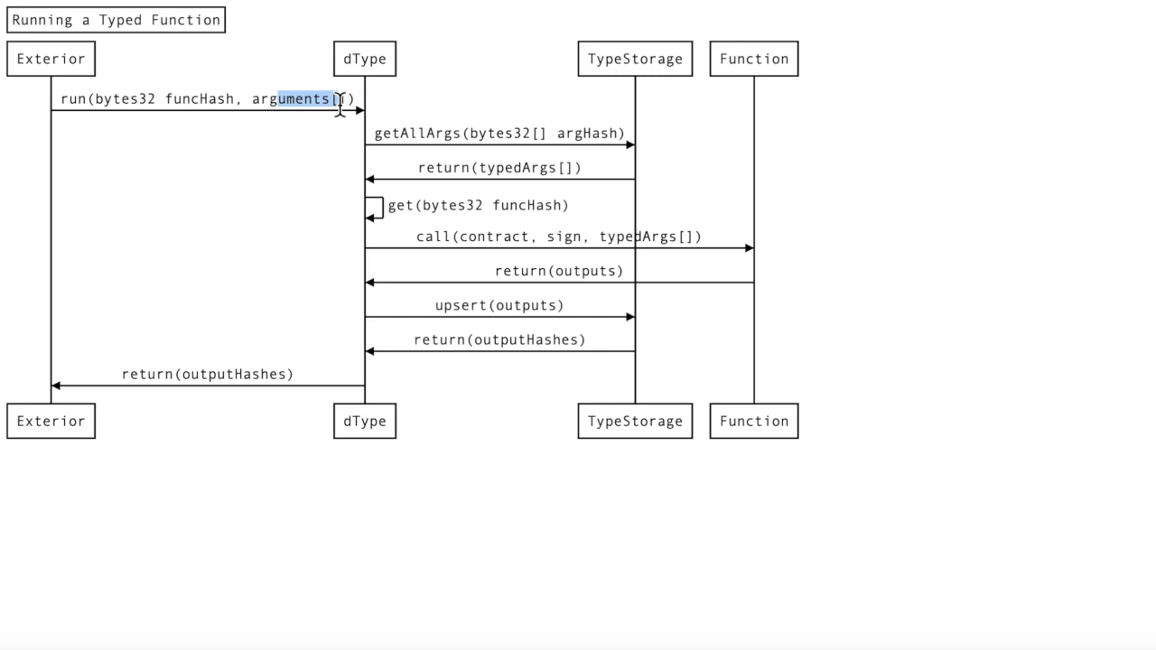
Highlight the arguments list of the run call in the sequence diagram.
drag(340, 105, 337, 105)
drag(337, 104, 322, 106)
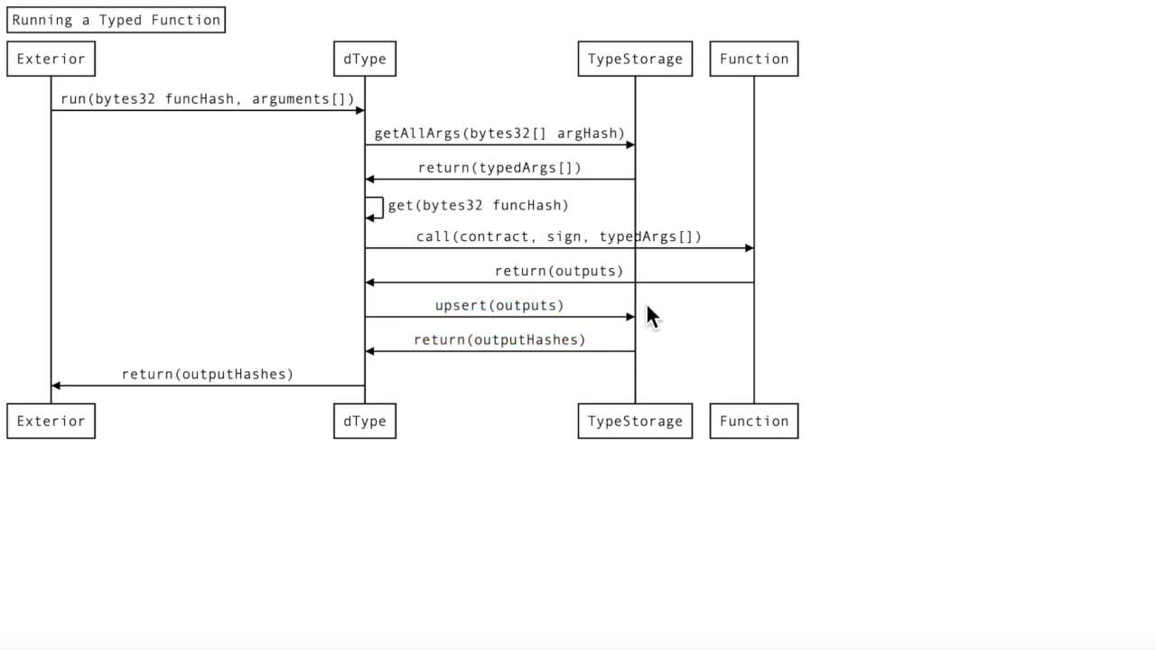
Highlight the diagram's return(outputHashes) step from TypeStorage, then clear the highlight.
drag(589, 341, 436, 342)
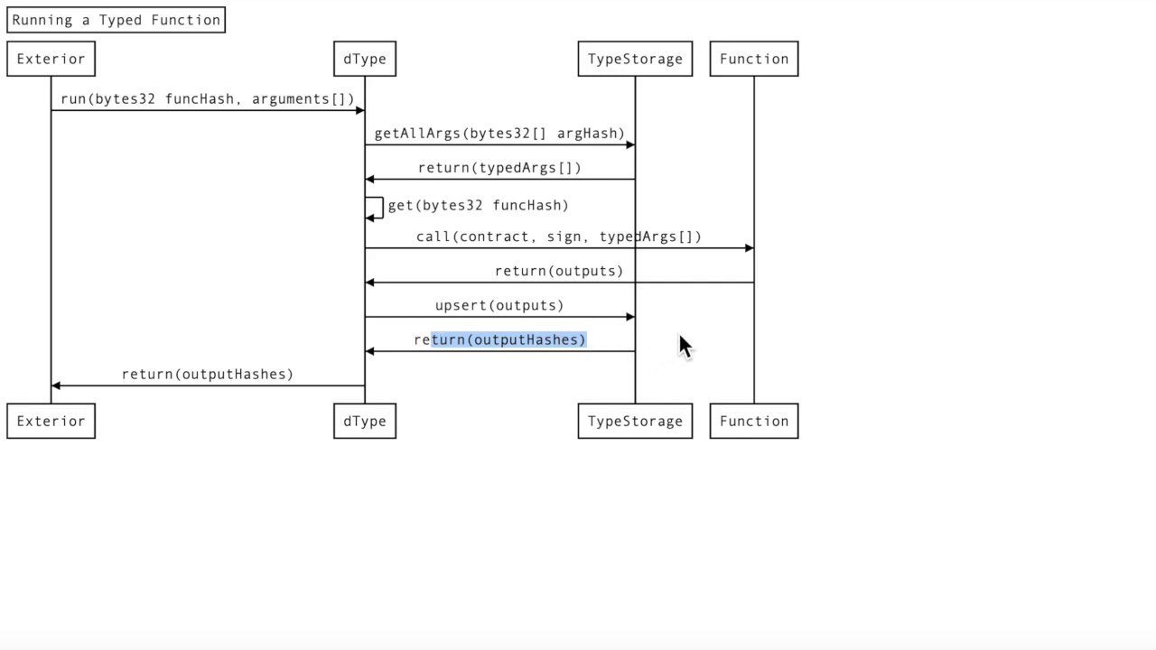
click(679, 334)
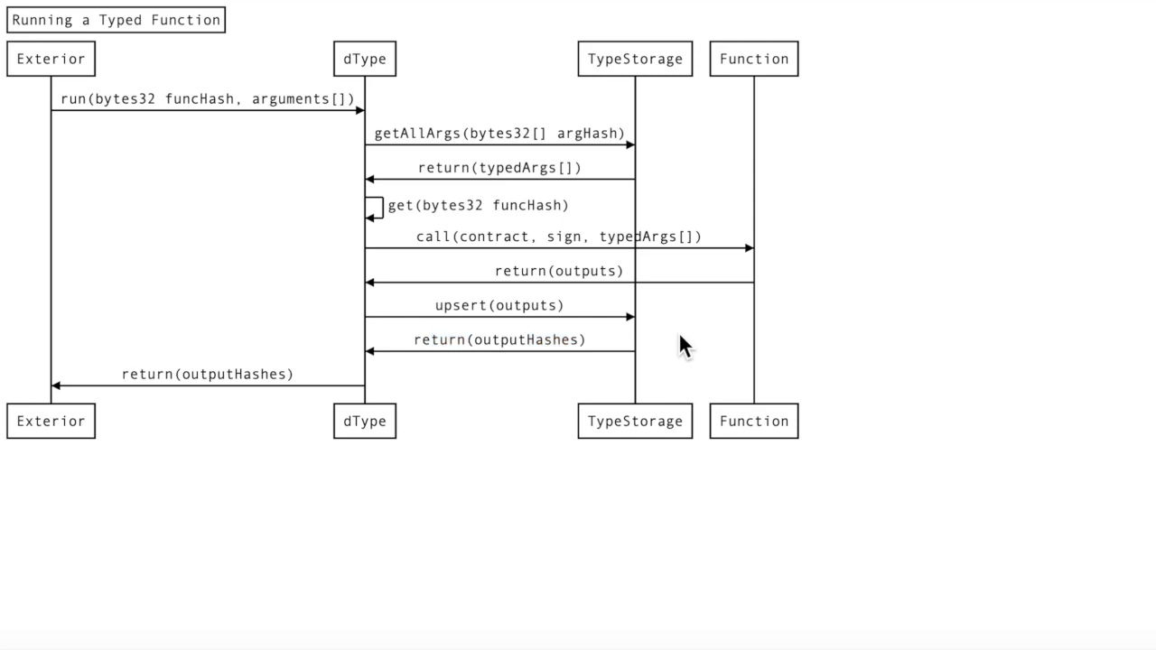